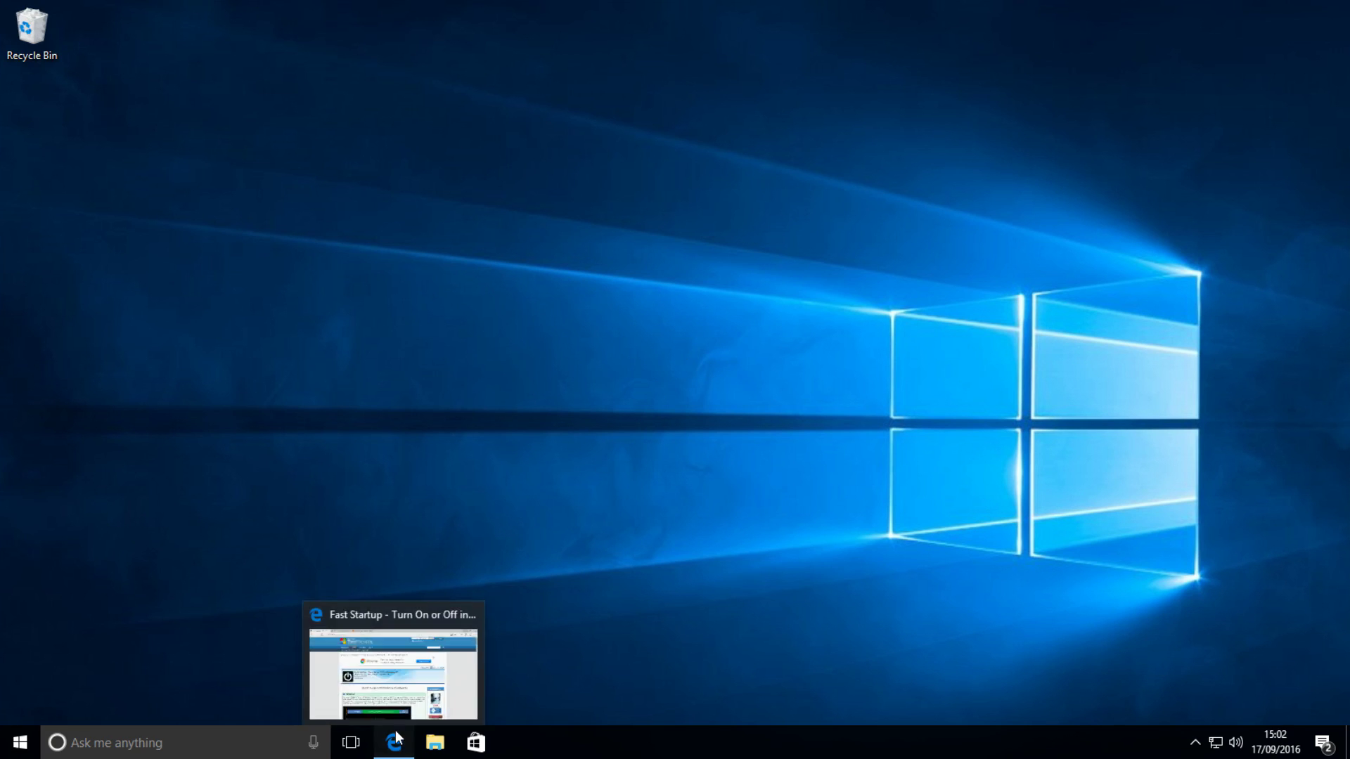
Open the Fast Startup tutorial and scroll to the Turn Off Fast Startup download.
click(394, 668)
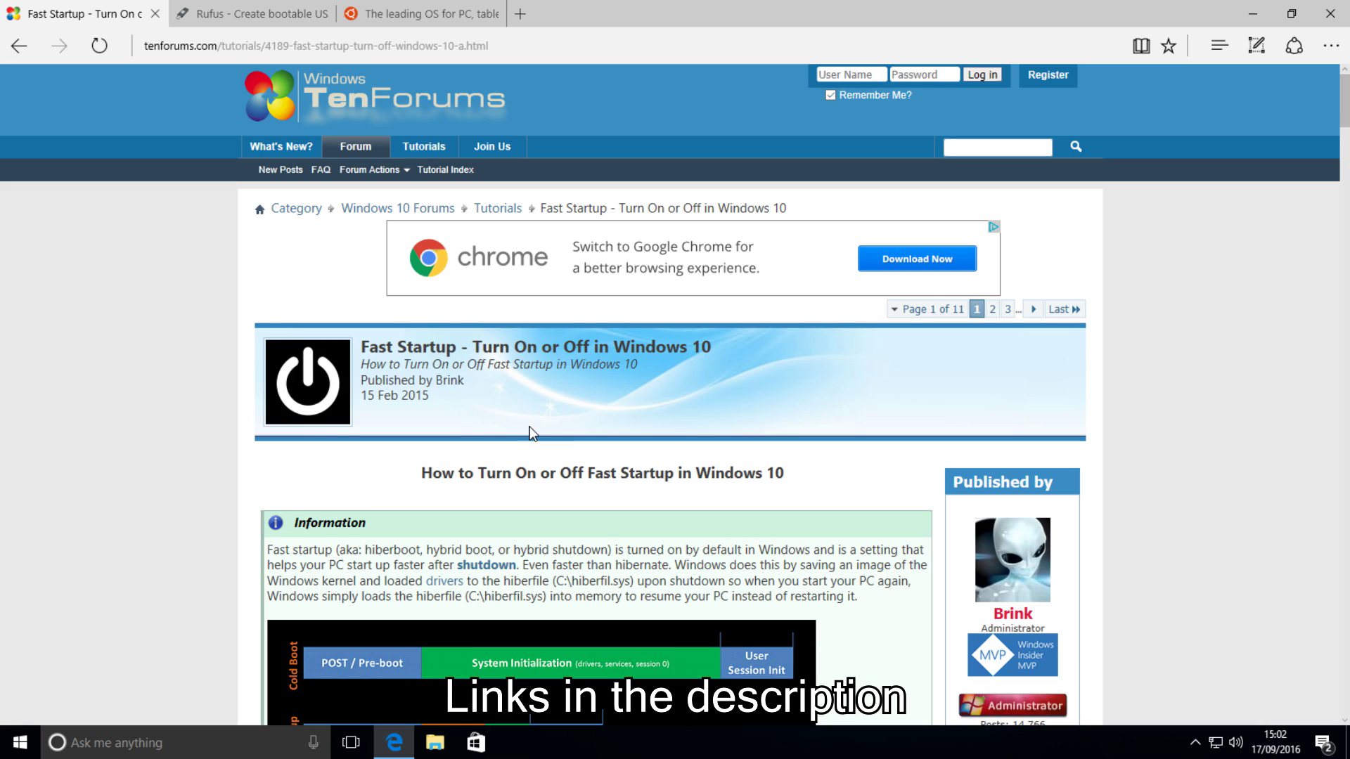
scroll(547, 335, down, 8)
scroll(596, 393, down, 20)
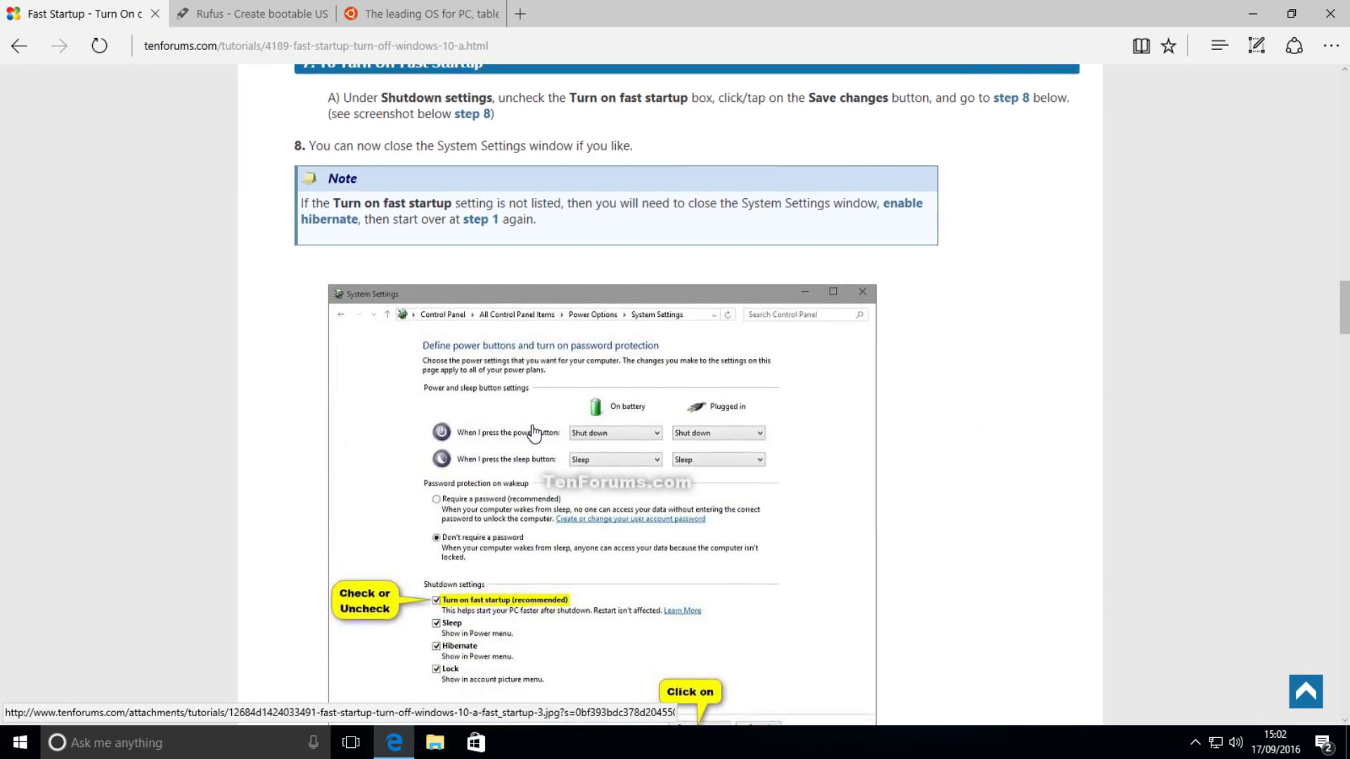
scroll(668, 394, down, 4)
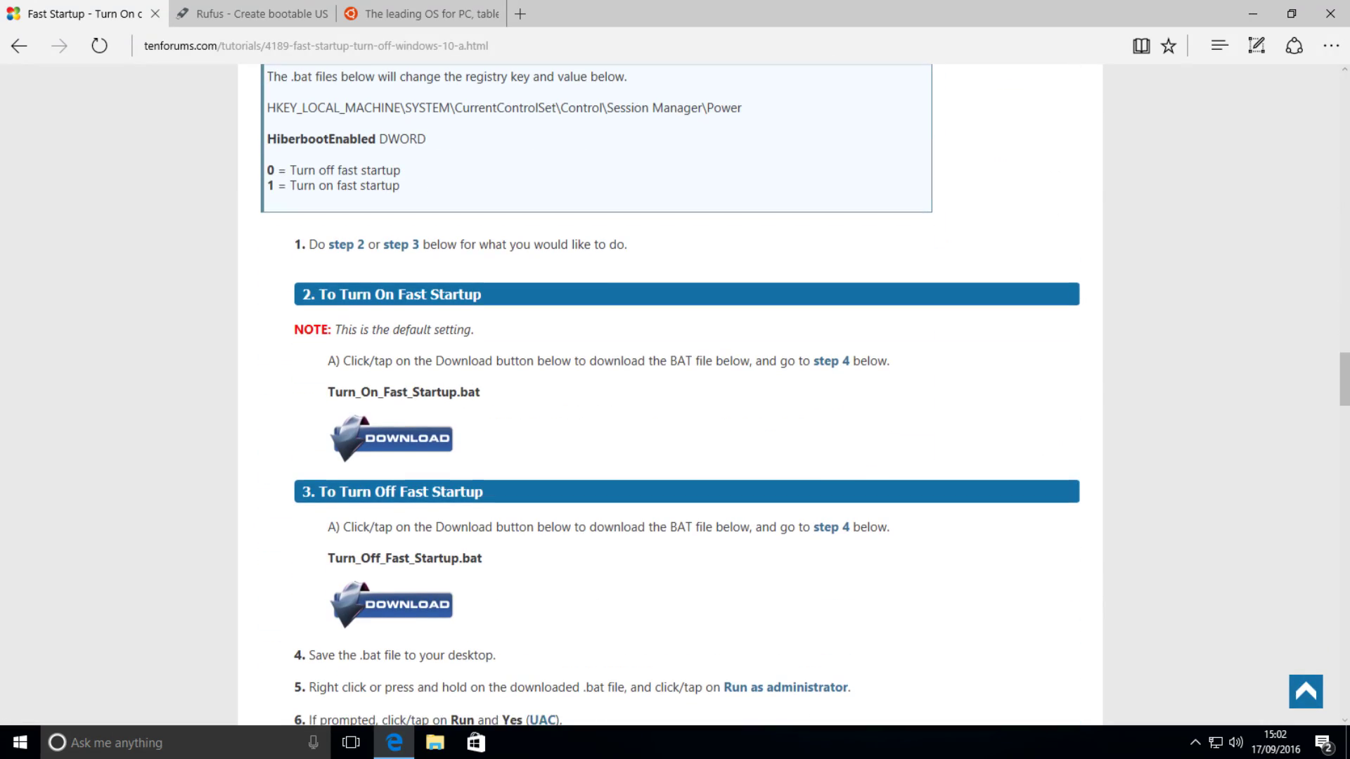
drag(327, 558, 460, 559)
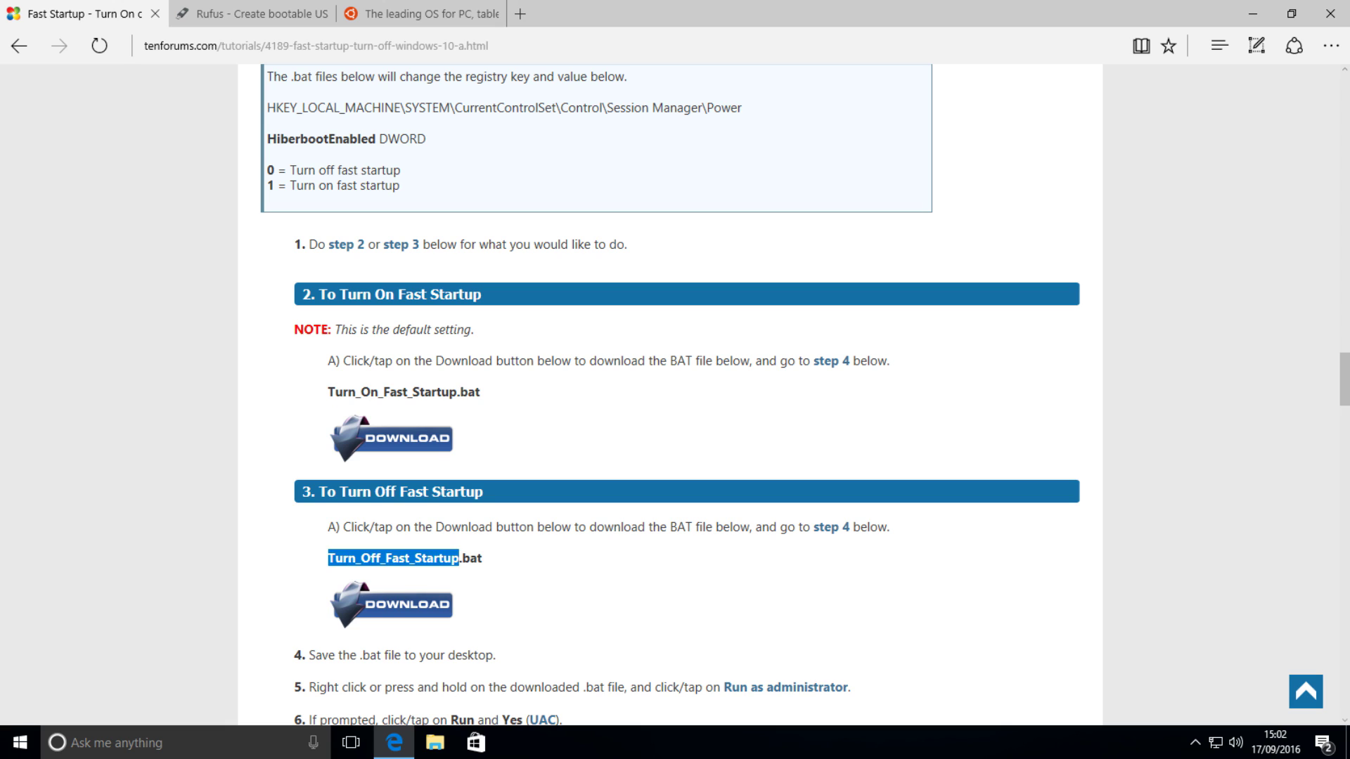
click(436, 573)
Download Turn_Off_Fast_Startup.bat, run it as administrator, then close the Downloads folder.
click(571, 583)
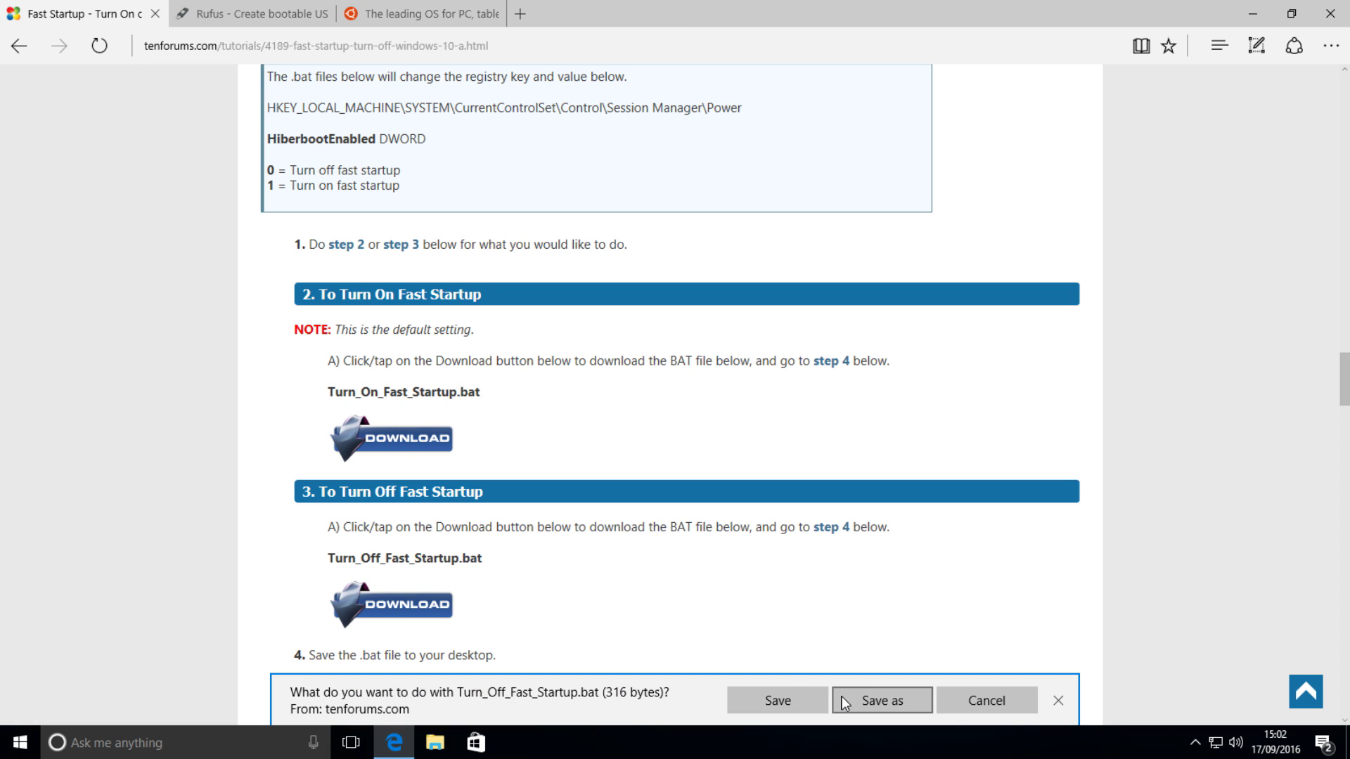
click(778, 701)
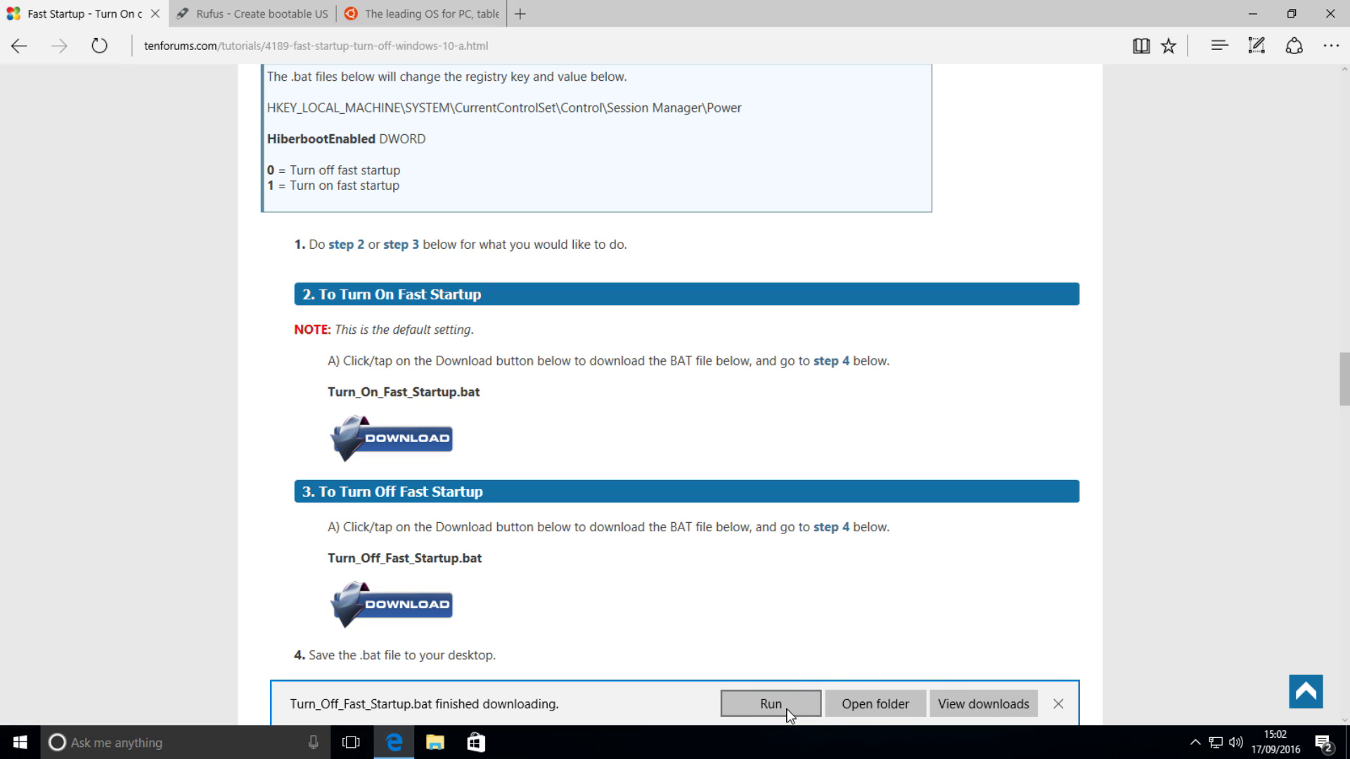
click(875, 703)
right_click(437, 195)
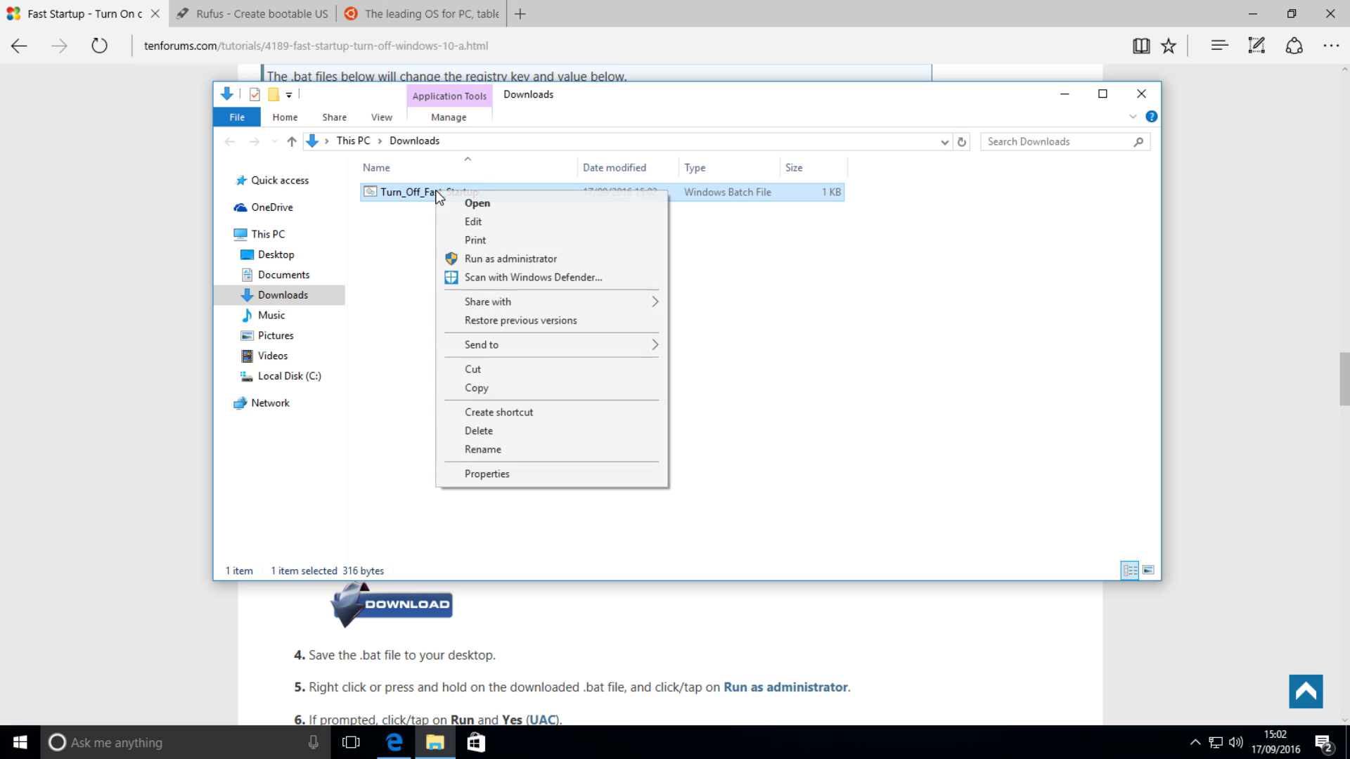
click(476, 260)
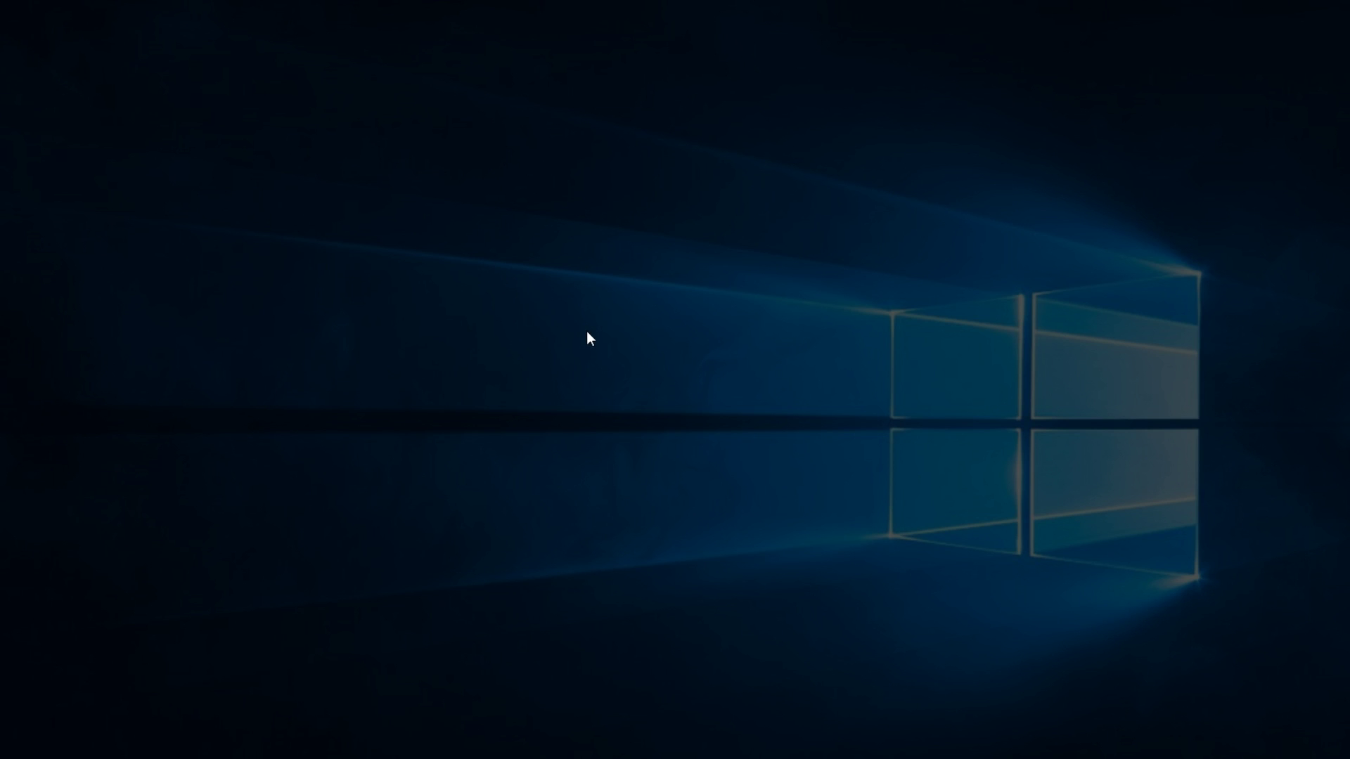
click(648, 482)
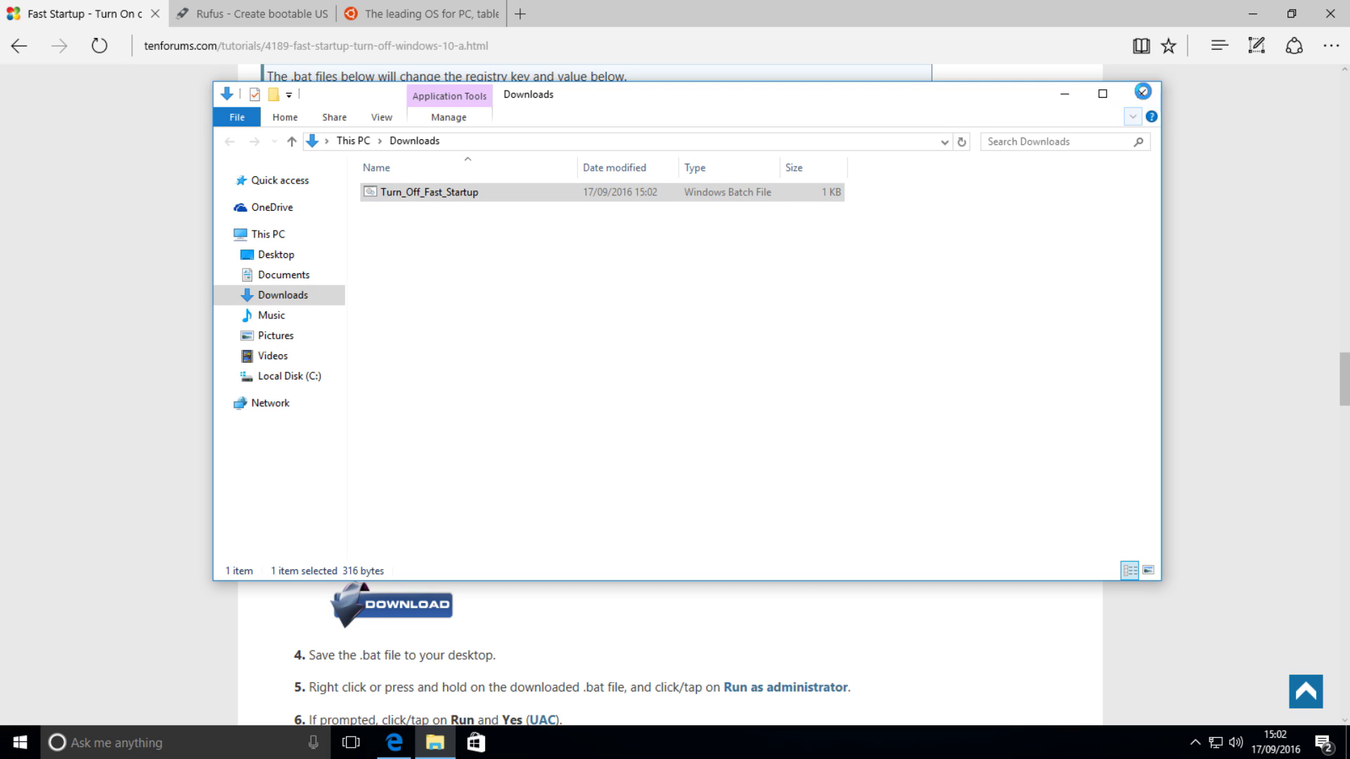
click(1143, 92)
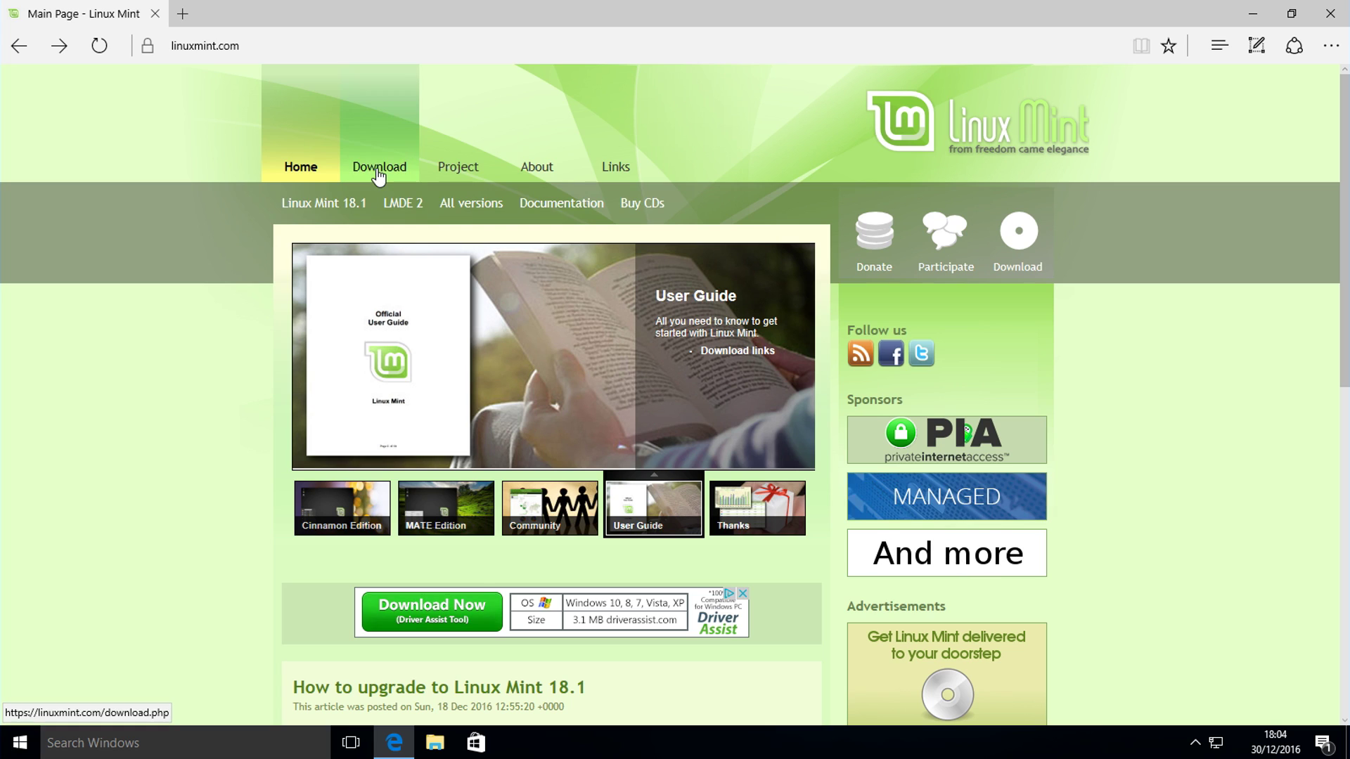
Go to the Linux Mint 18.1 download page and review the Cinnamon and MATE editions.
click(377, 171)
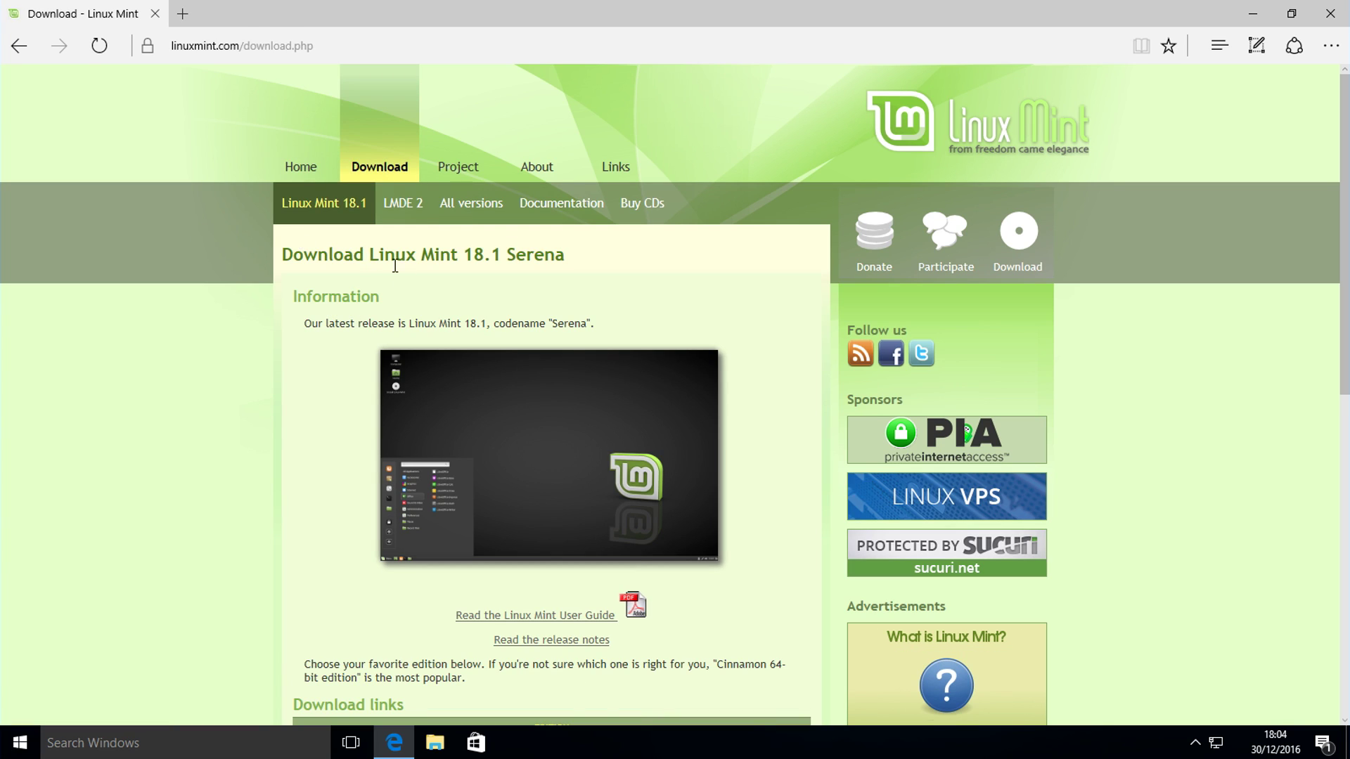
scroll(303, 380, down, 5)
scroll(302, 383, up, 1)
scroll(256, 386, down, 1)
drag(307, 352, 365, 350)
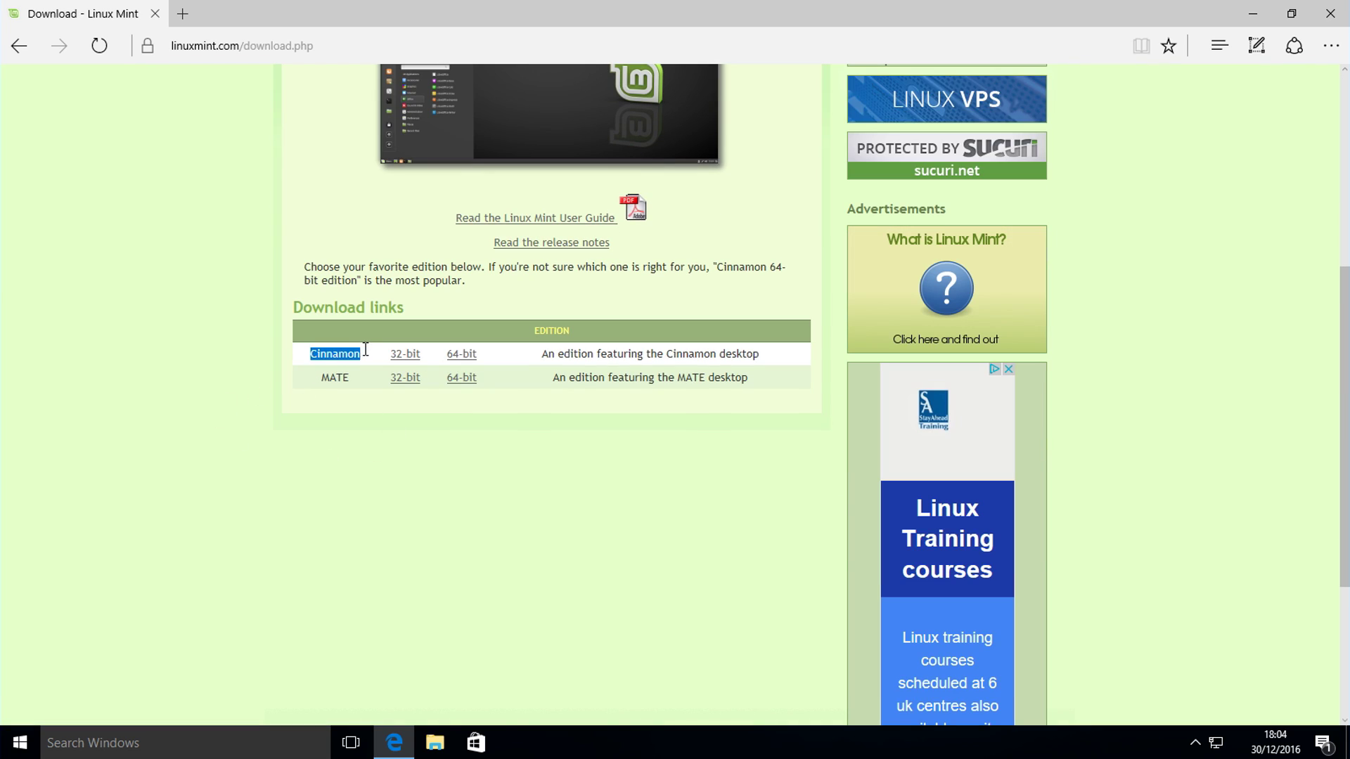
double_click(340, 378)
click(278, 428)
scroll(251, 387, up, 5)
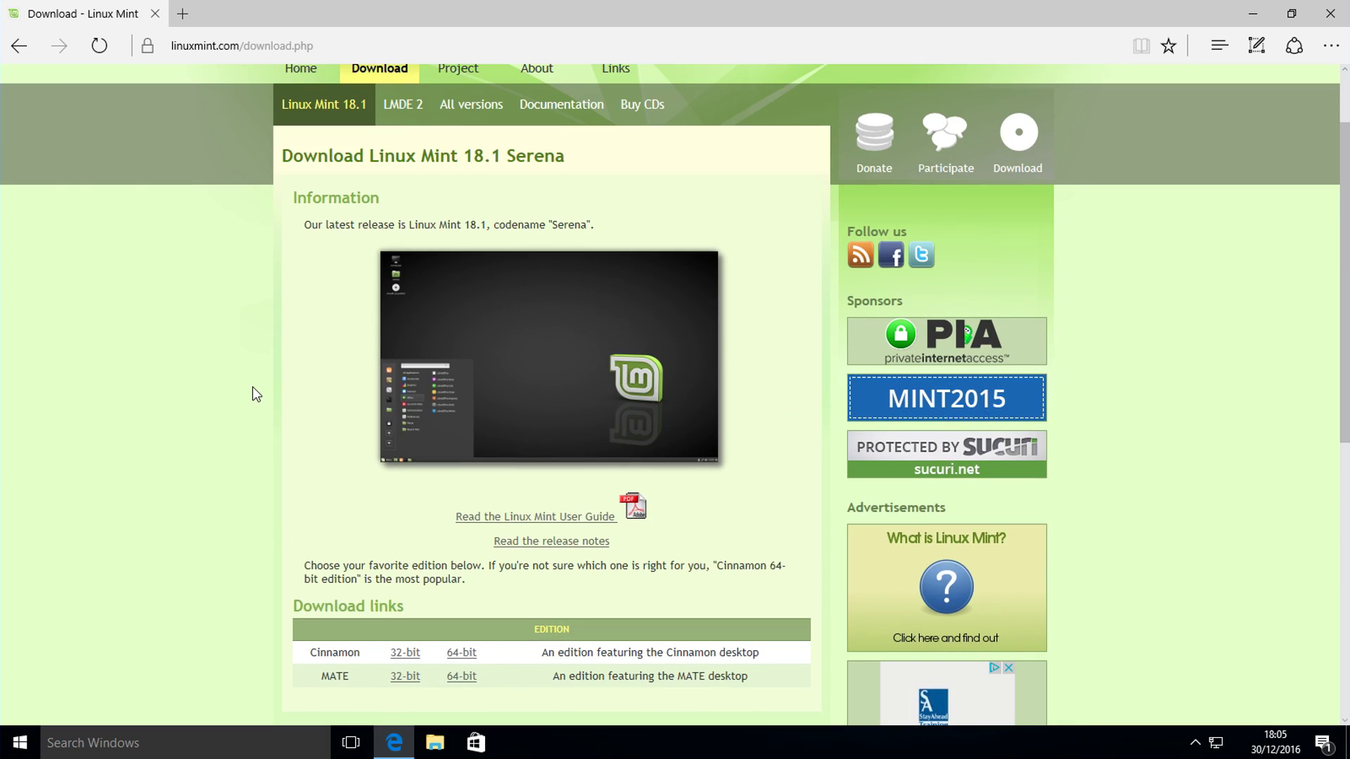
scroll(253, 390, down, 1)
Browse the enlarged Linux Mint screenshots, then minimize Edge to the desktop.
click(422, 295)
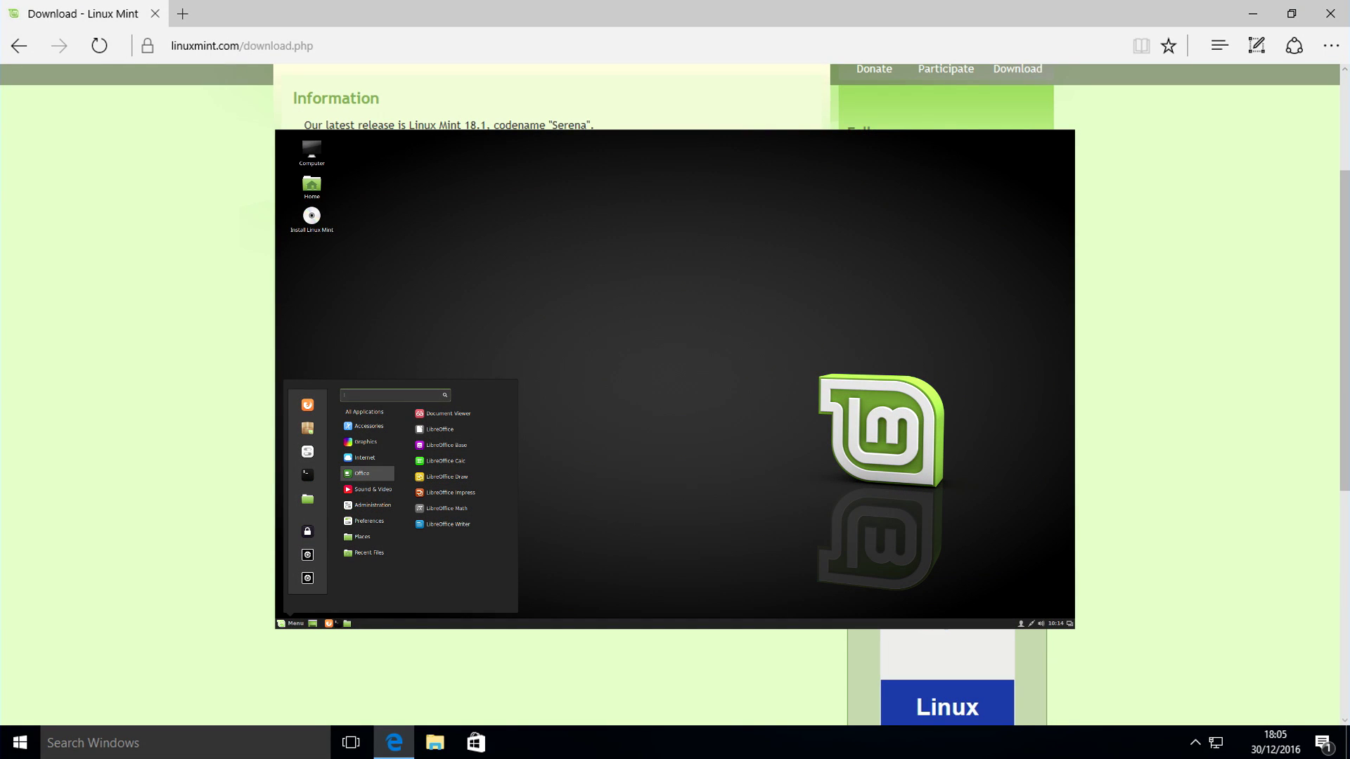
key(Right)
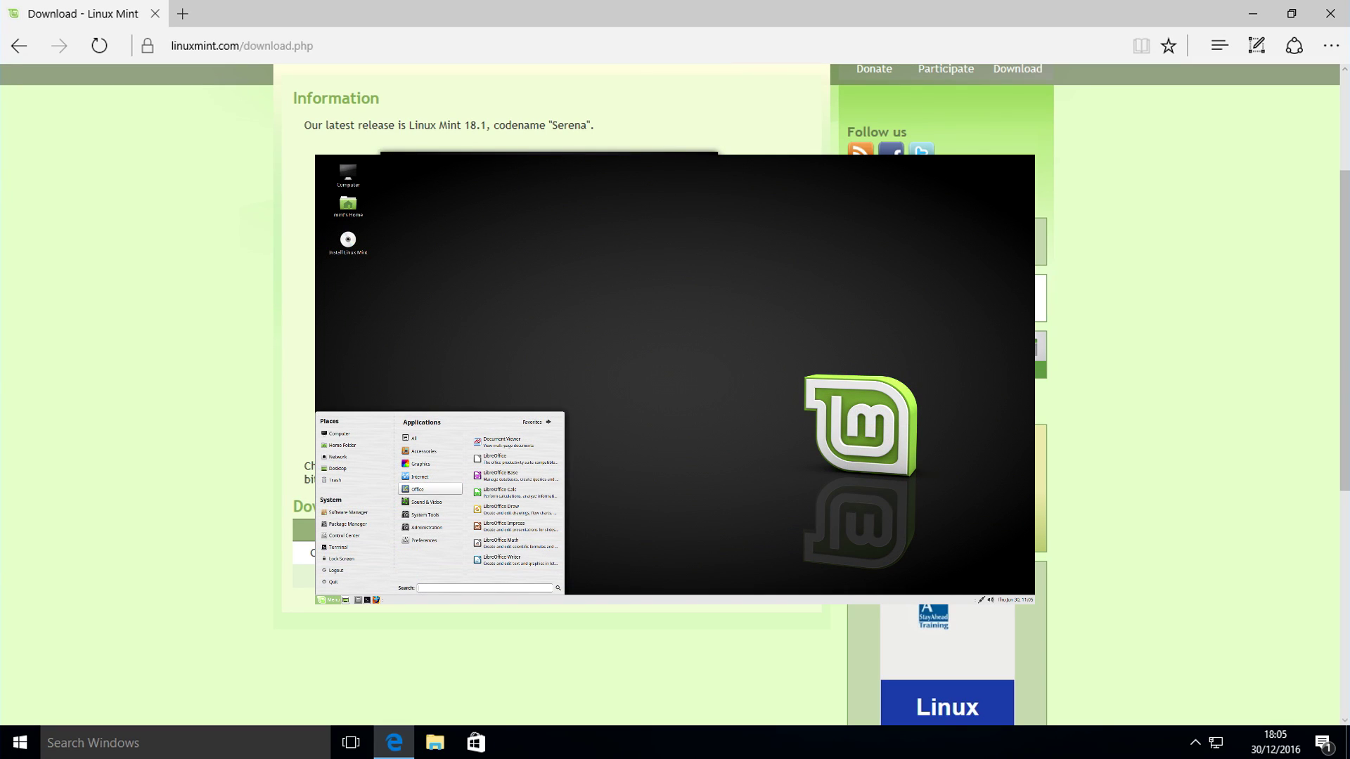
key(Escape)
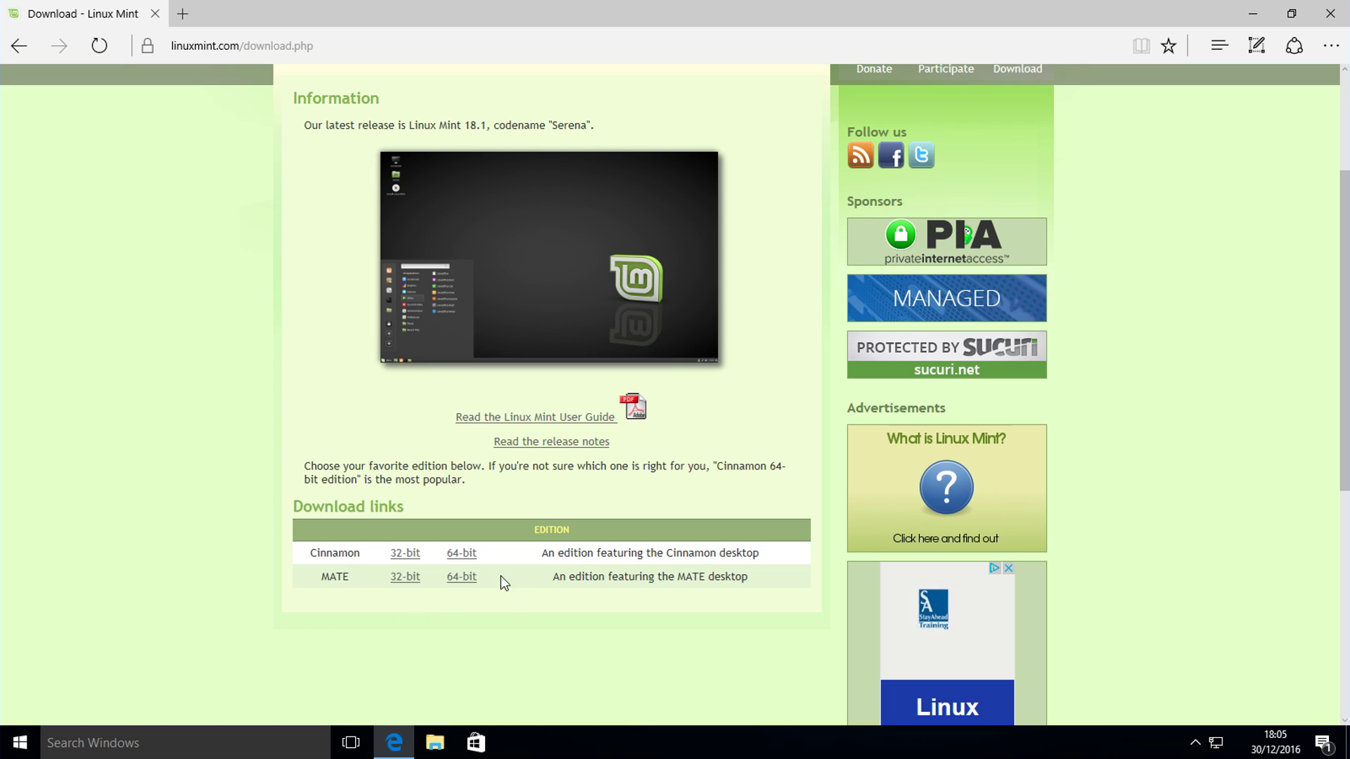
click(1252, 13)
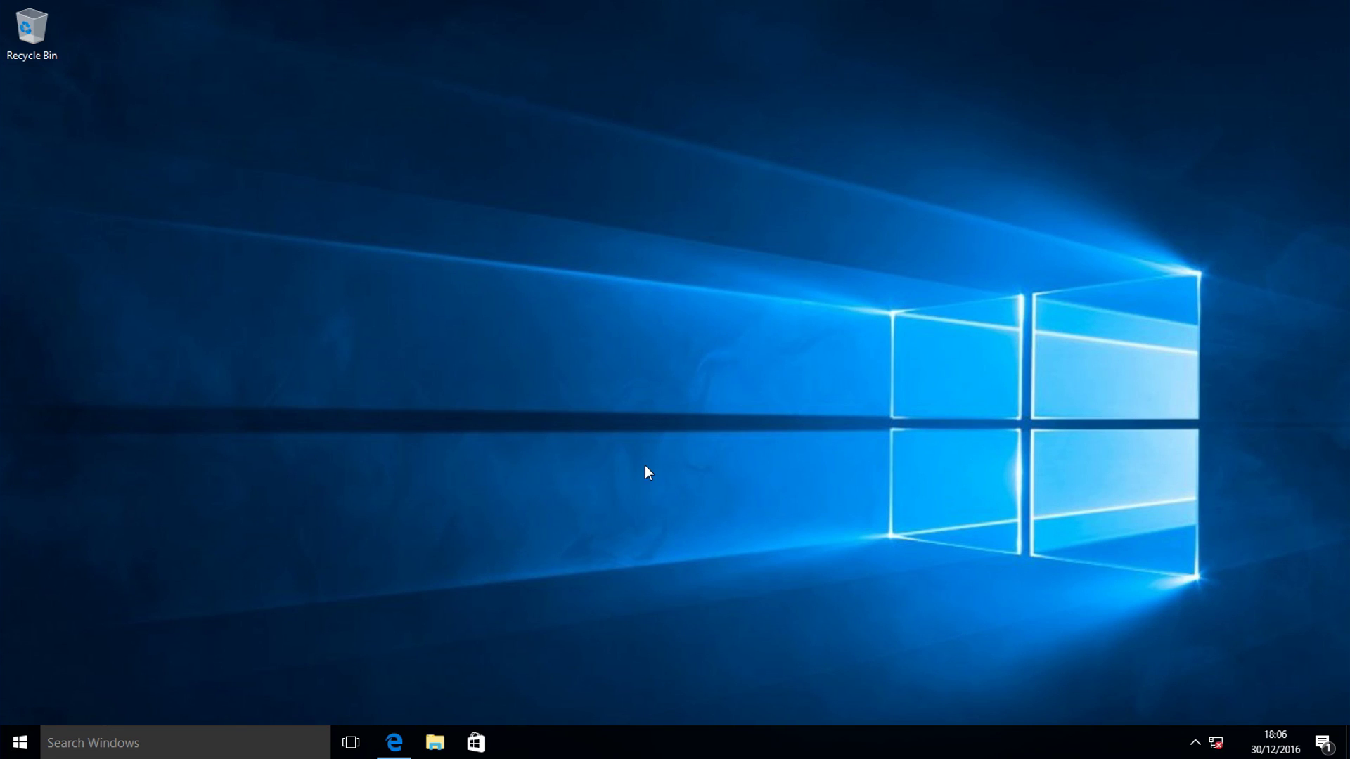
Launch Disk Management via diskmgmt.msc to view Disk 0's System Reserved and C: partitions.
key(super)
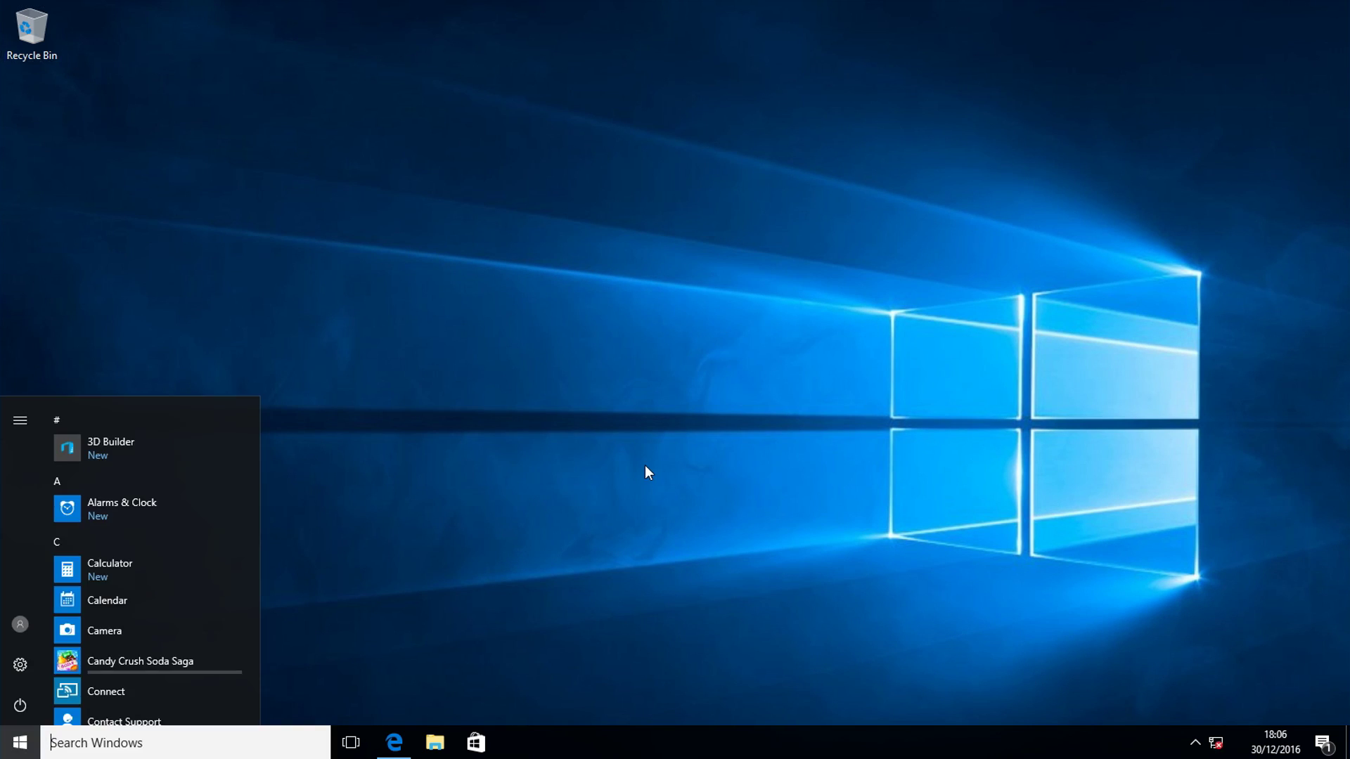
text(diskmgmt)
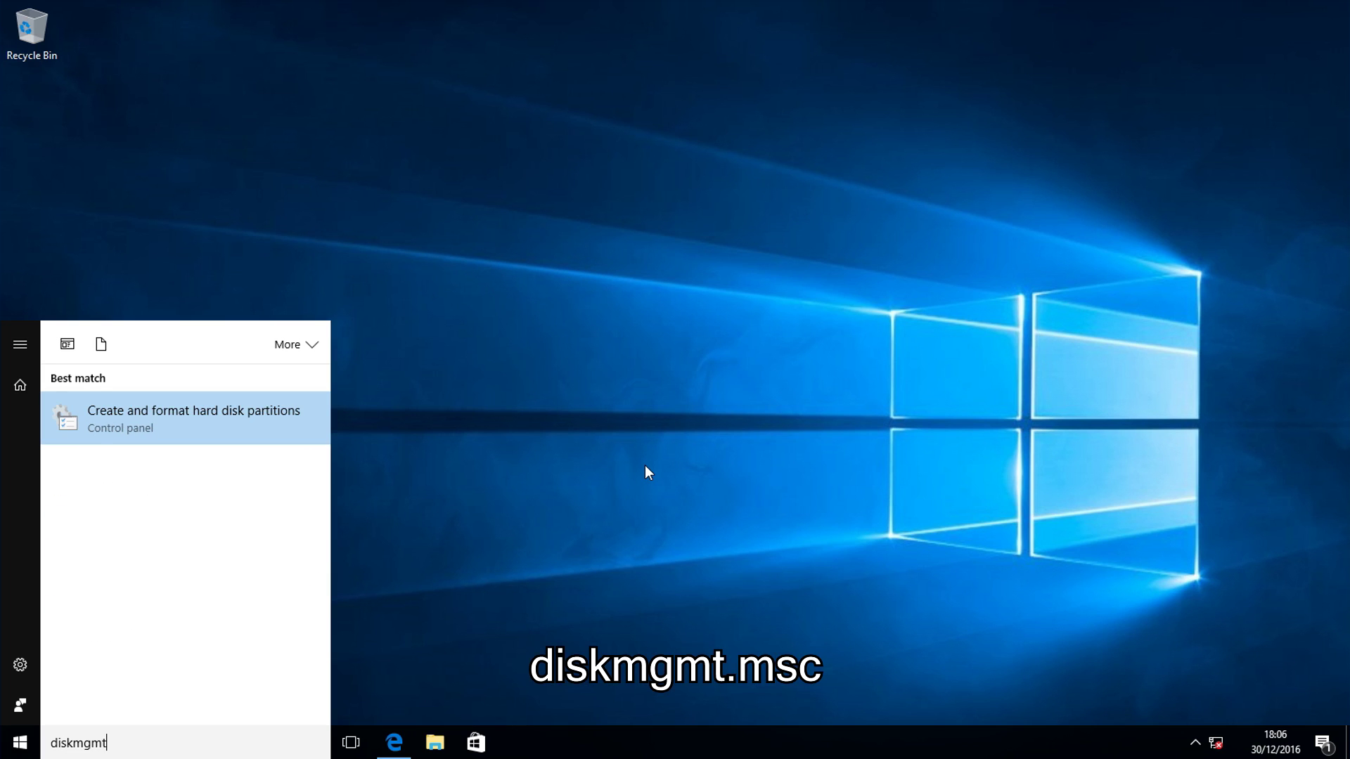
text(.msc)
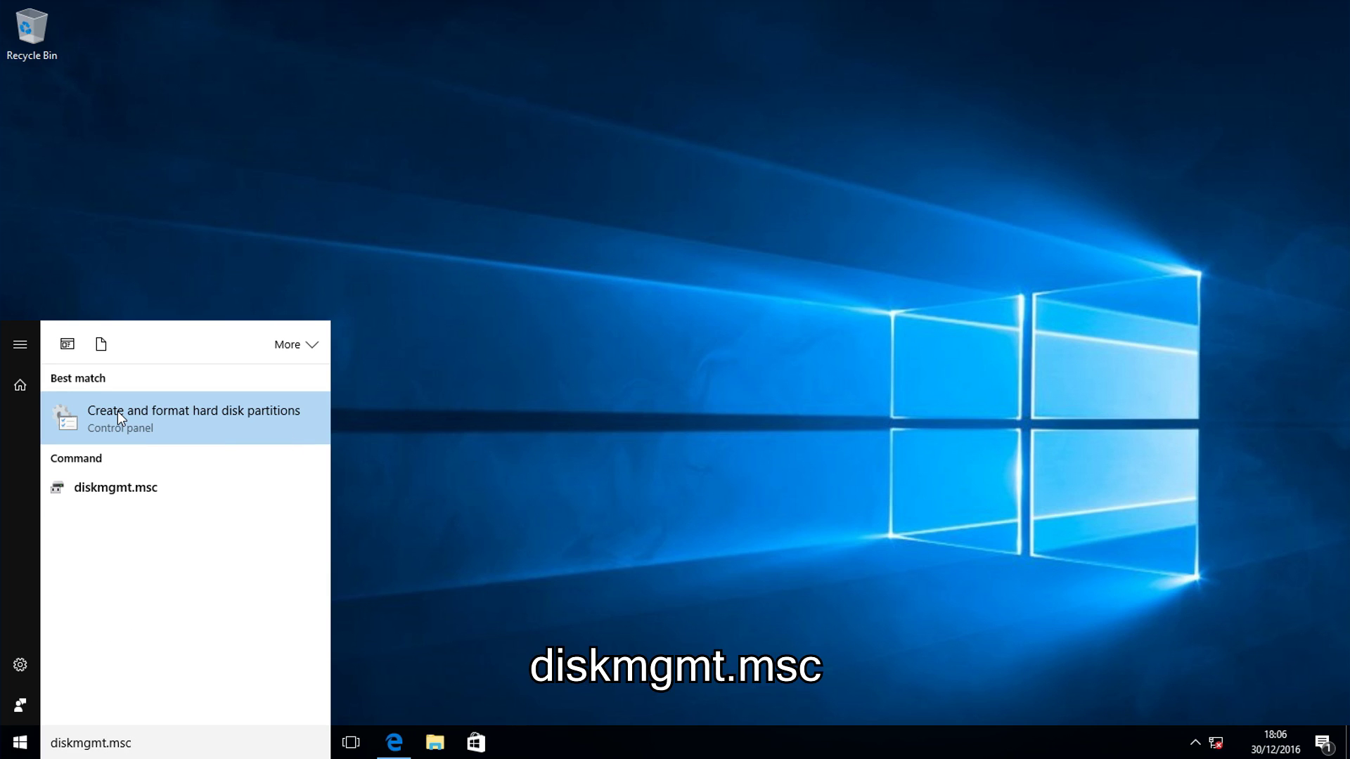
click(118, 415)
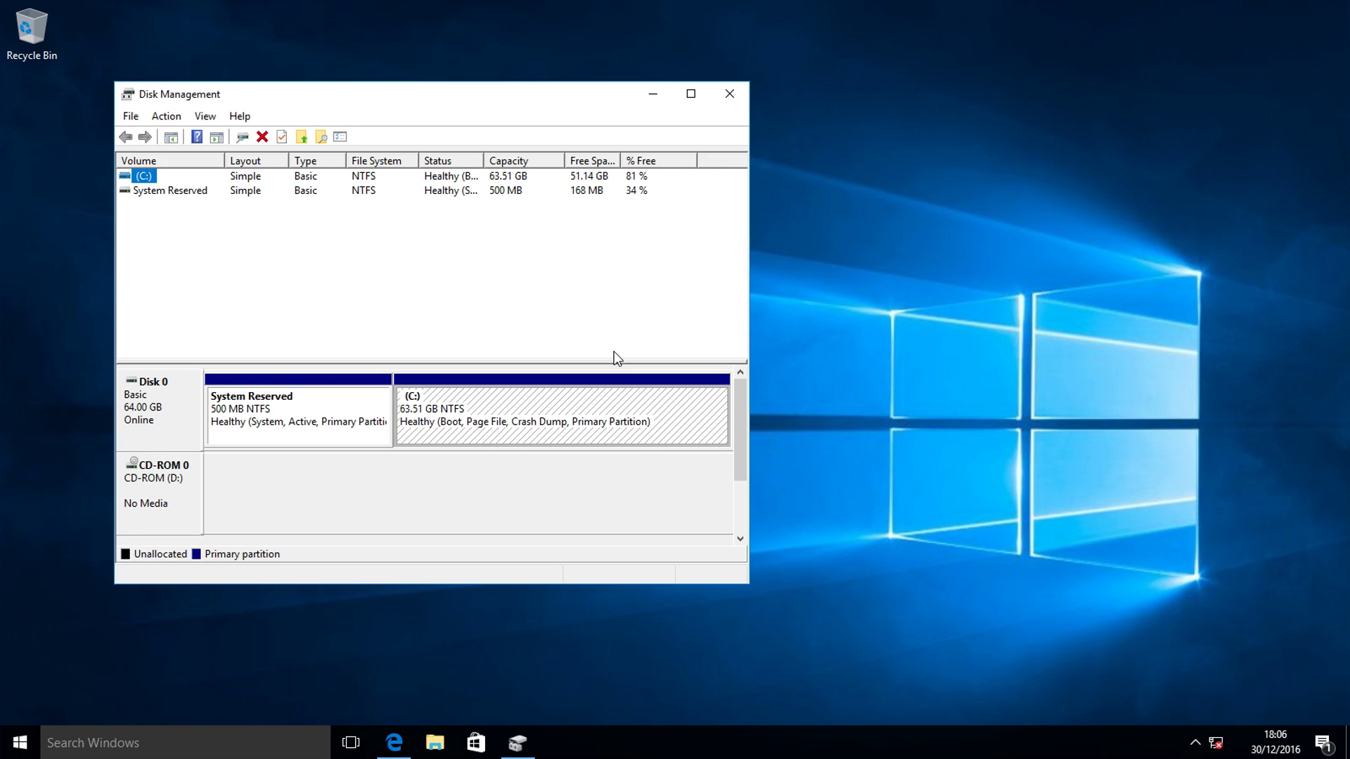
click(395, 420)
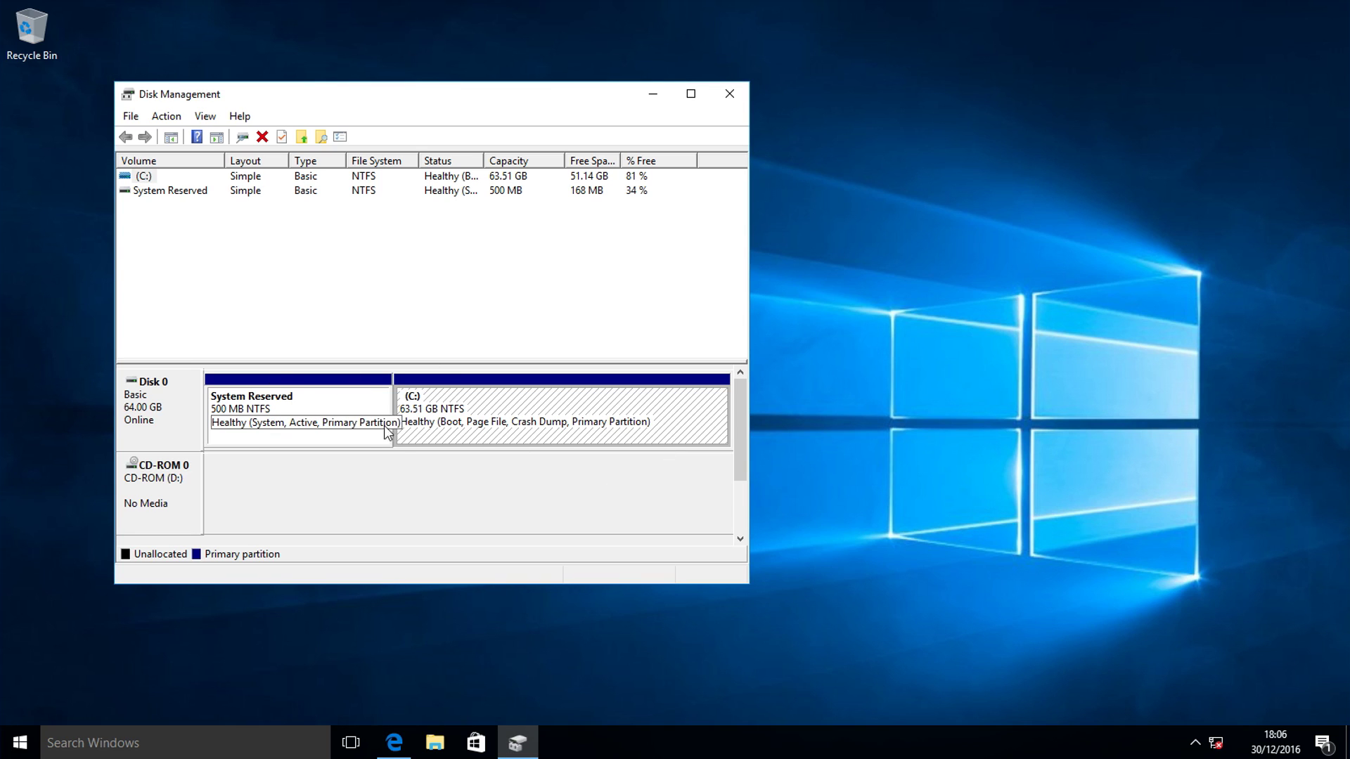
Shrink the C: volume by 15000 MB and select the resulting 14.65 GB unallocated space.
right_click(515, 410)
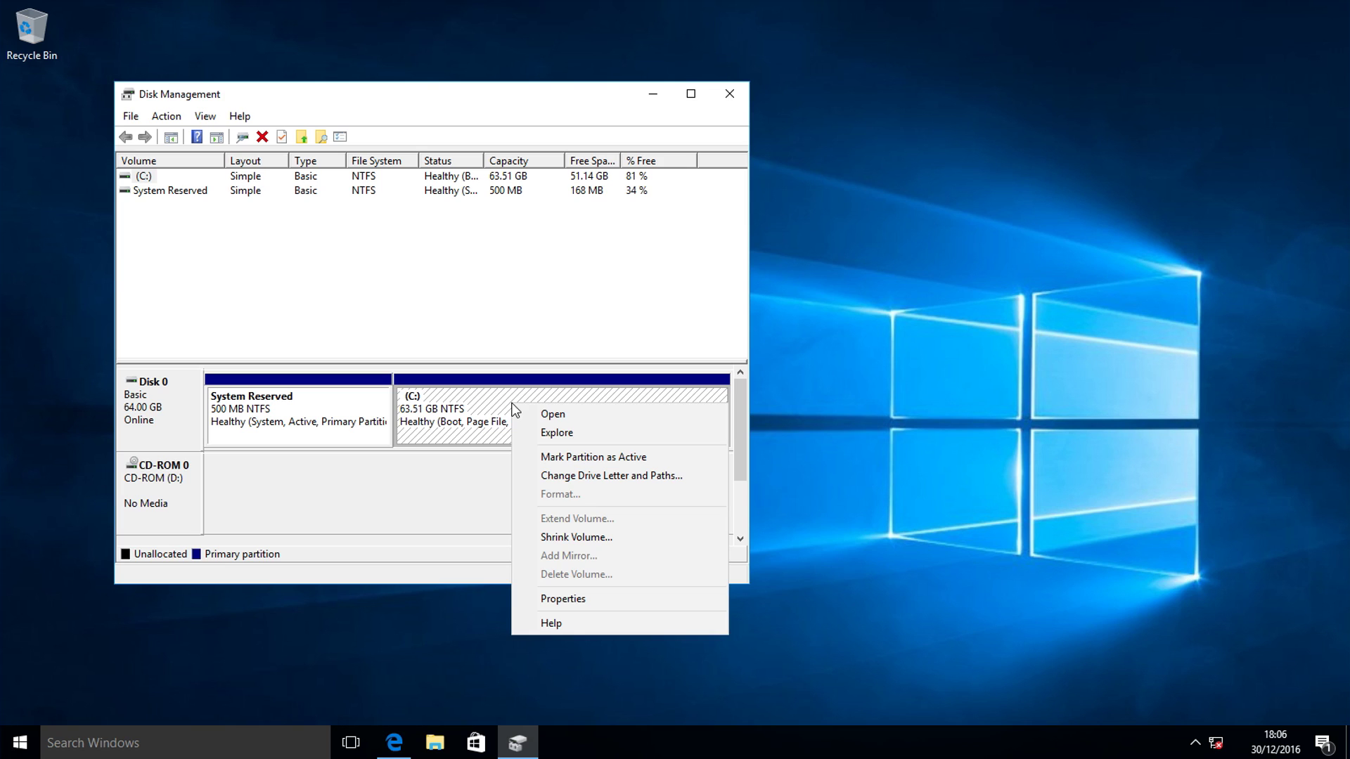
click(568, 535)
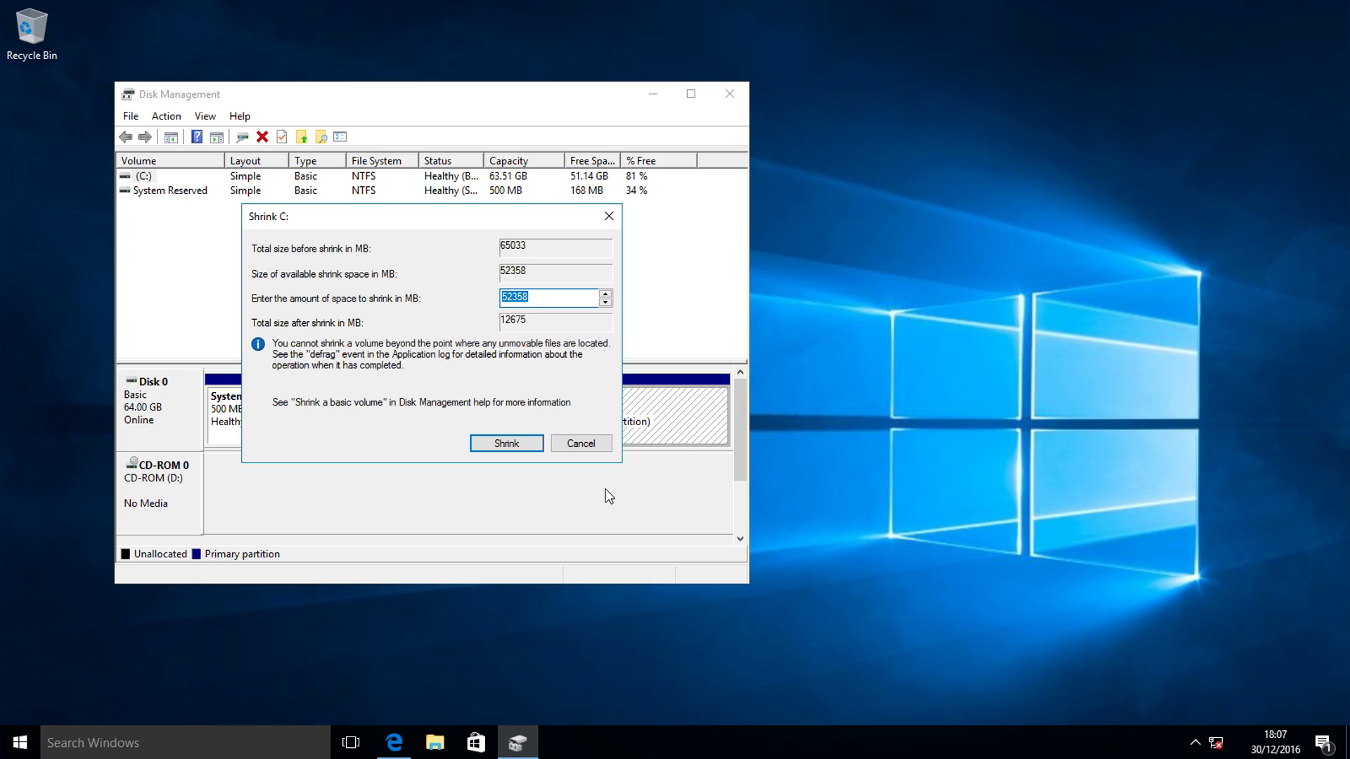
text(15000)
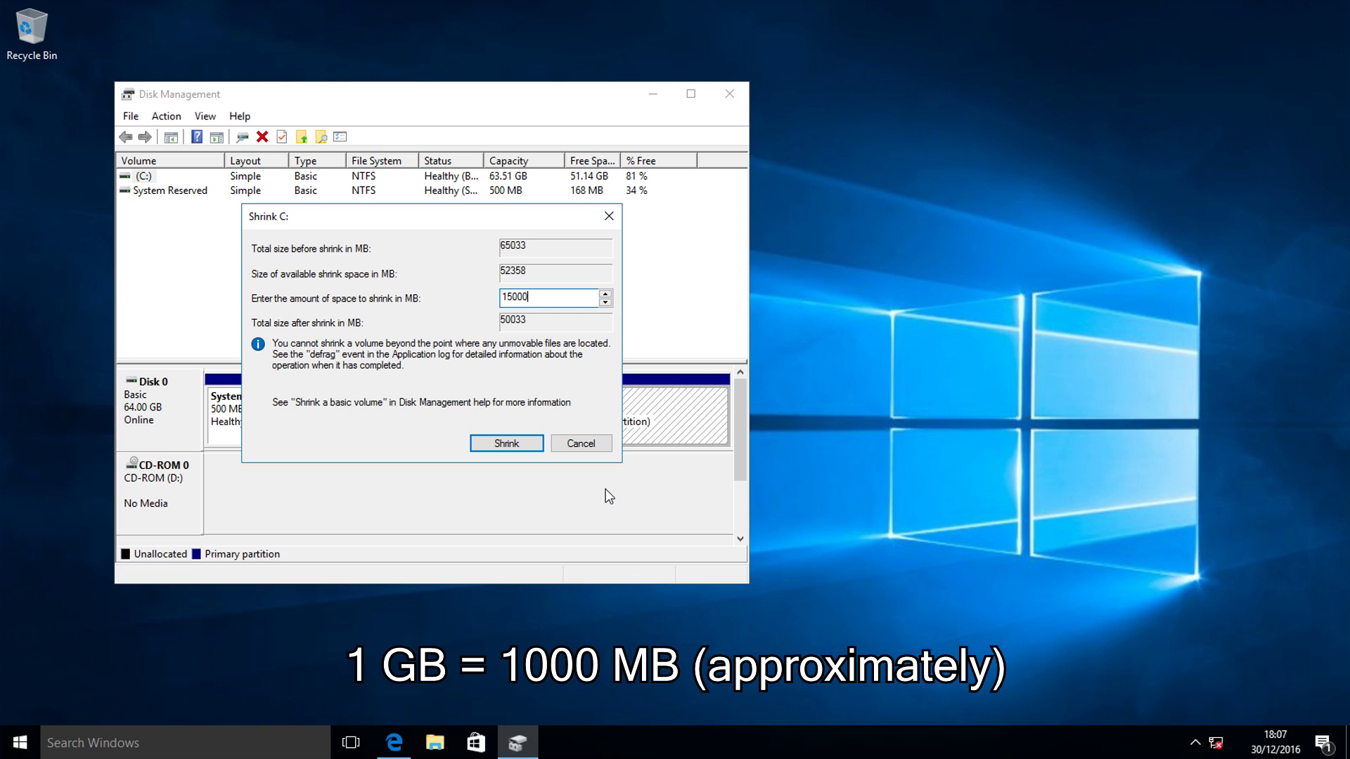
click(526, 447)
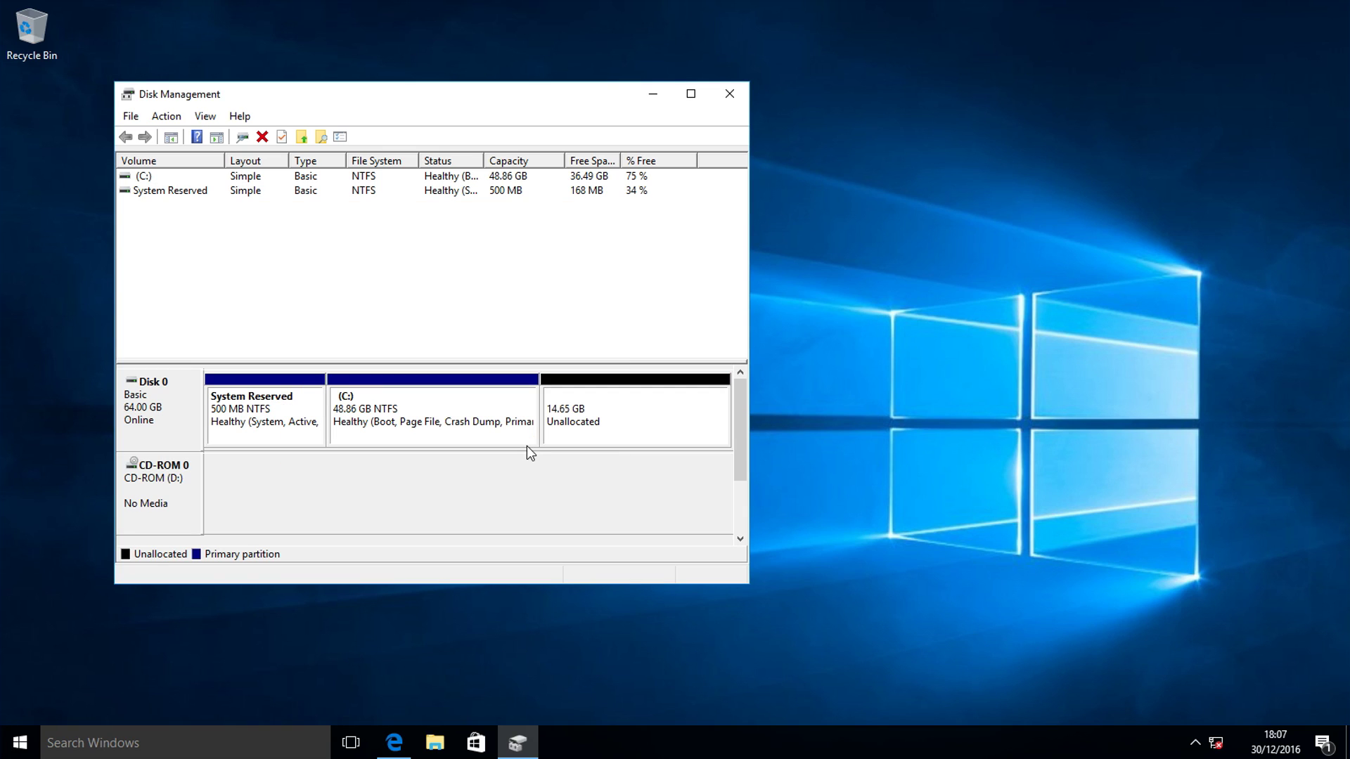
click(610, 436)
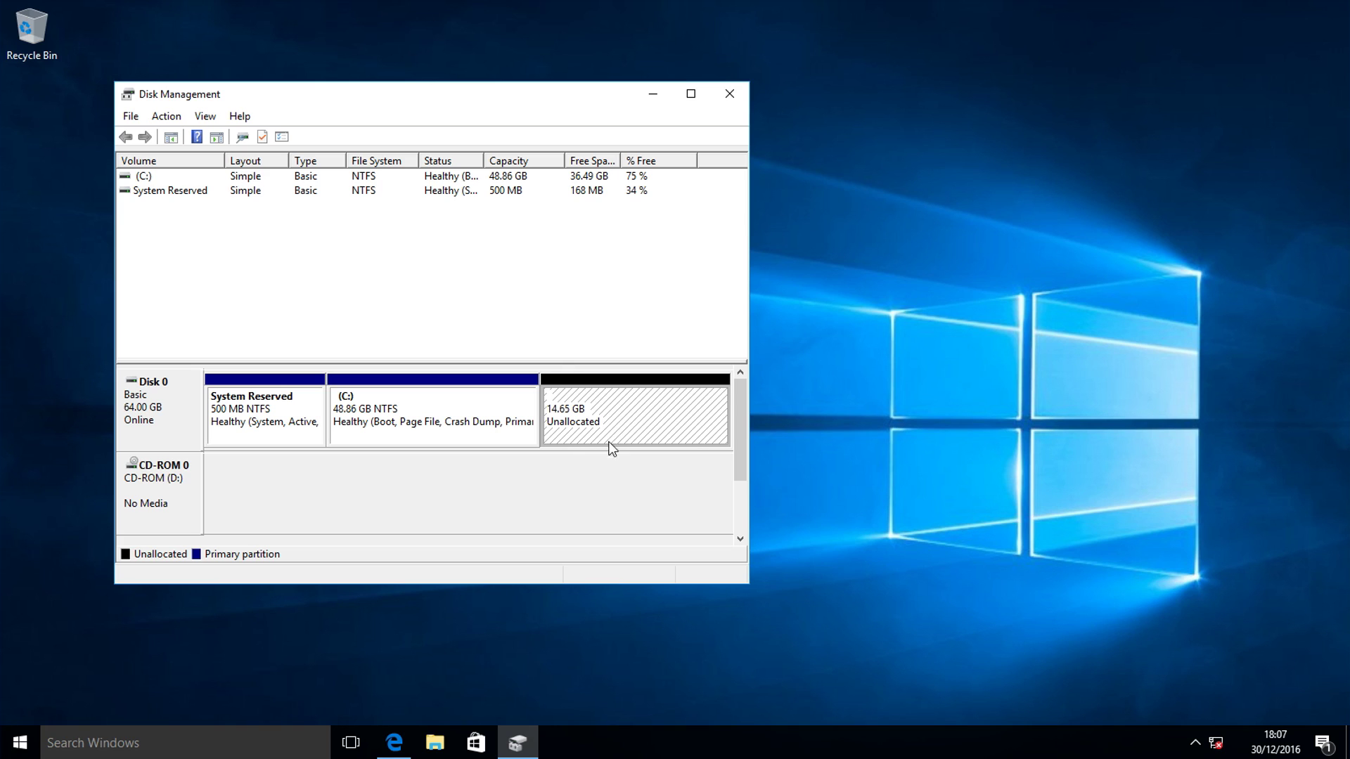
Close Disk Management and restart Windows from the Start menu's power options.
click(734, 92)
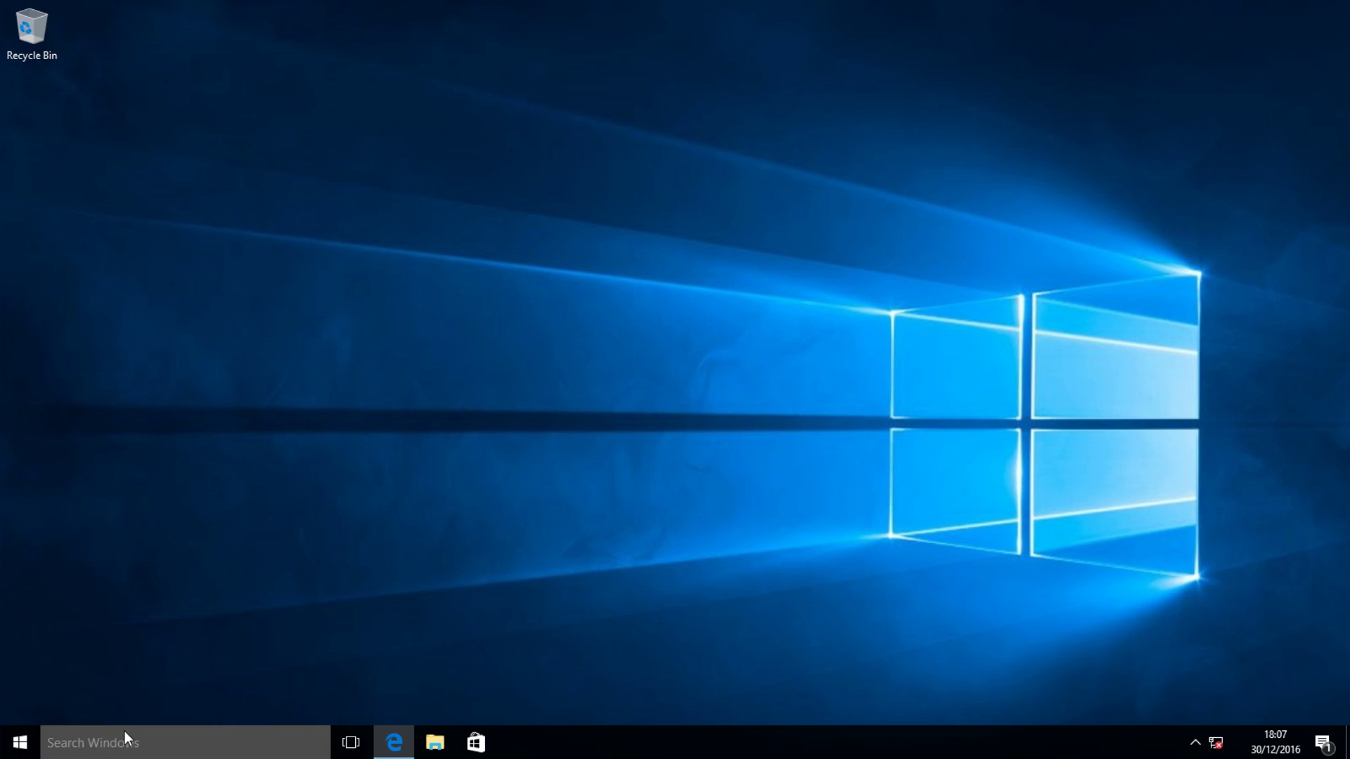
click(20, 742)
click(20, 705)
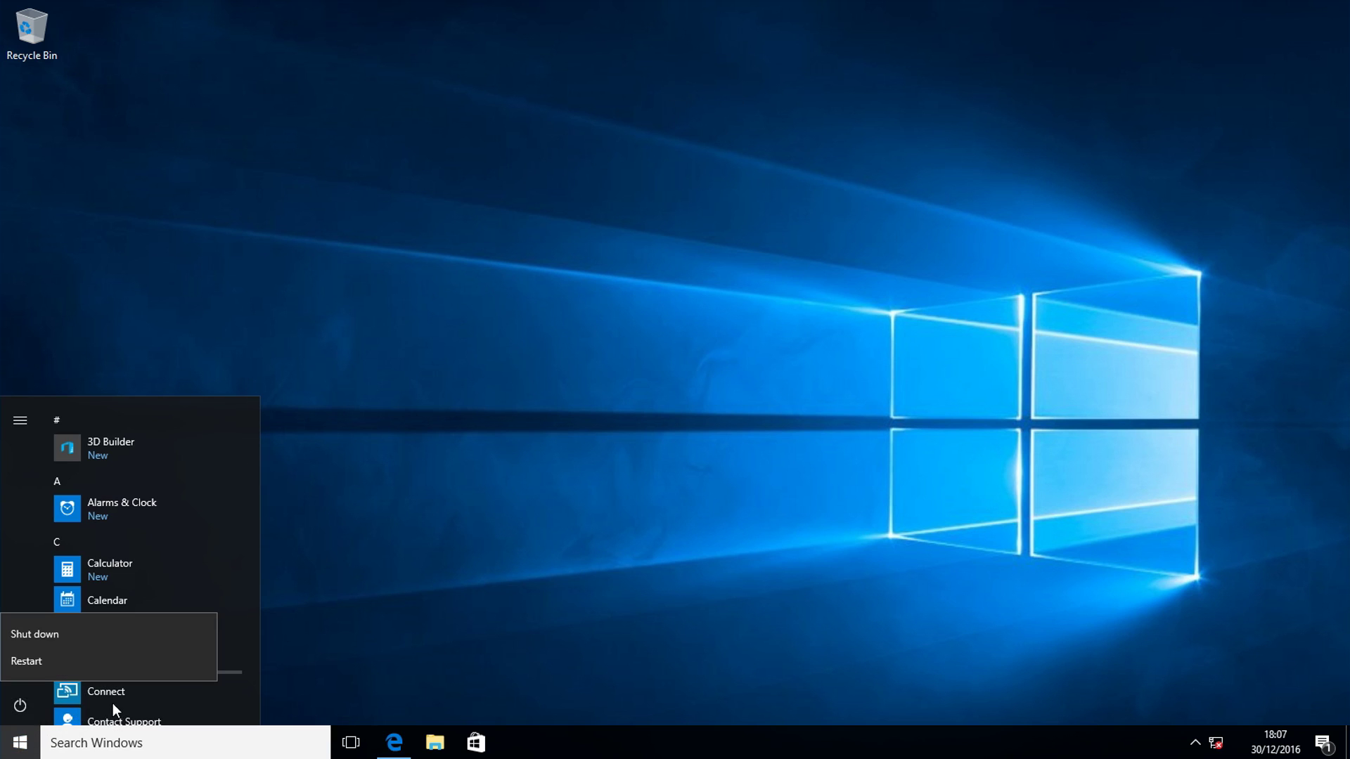
click(67, 659)
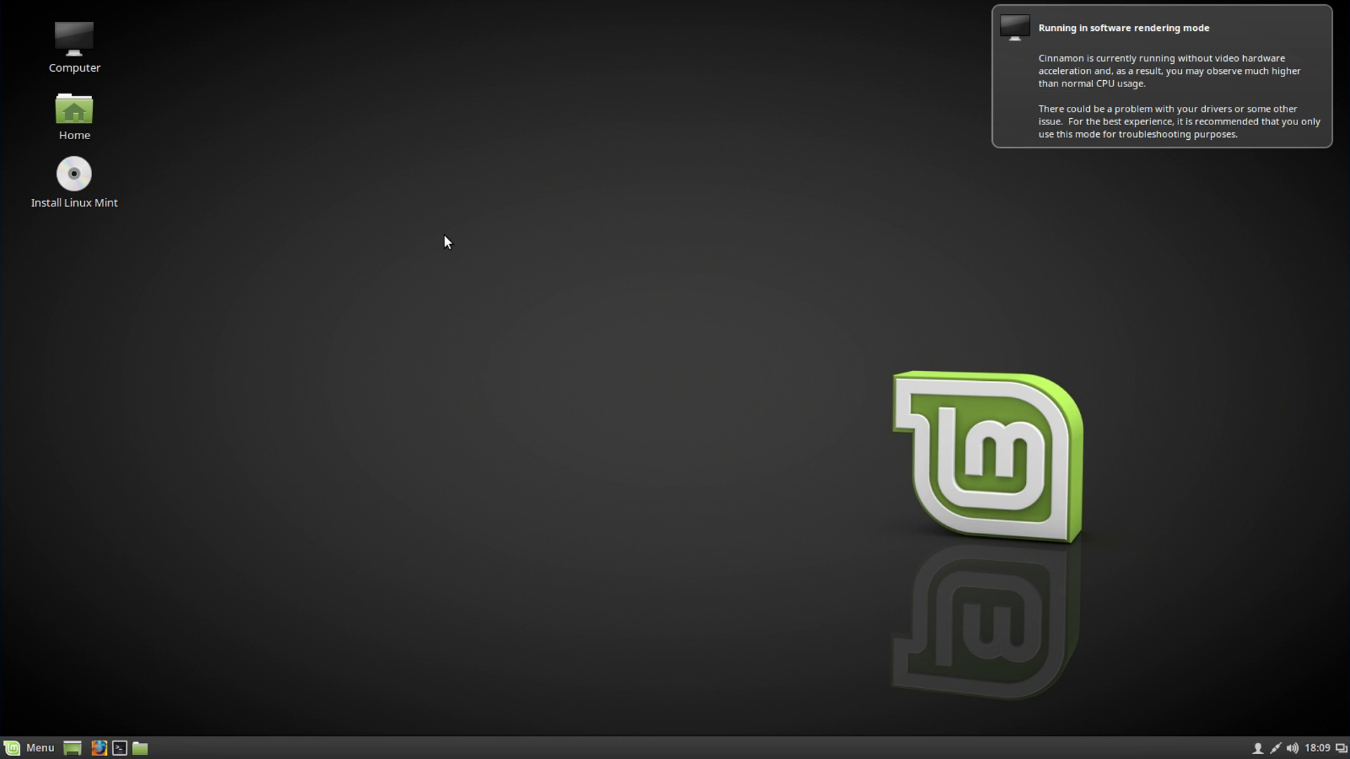
Launch Install Linux Mint, keep English, include third-party software, and reach the Installation type page.
click(73, 174)
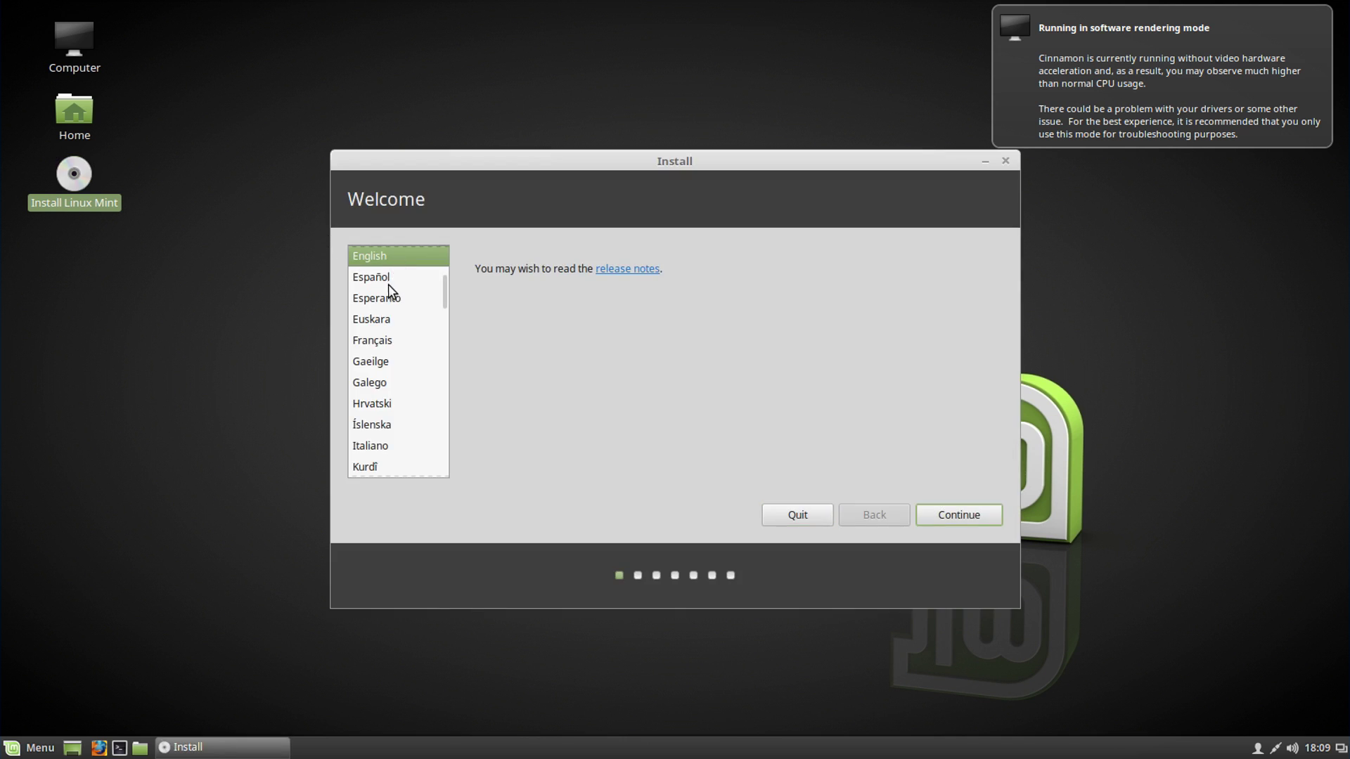
click(942, 514)
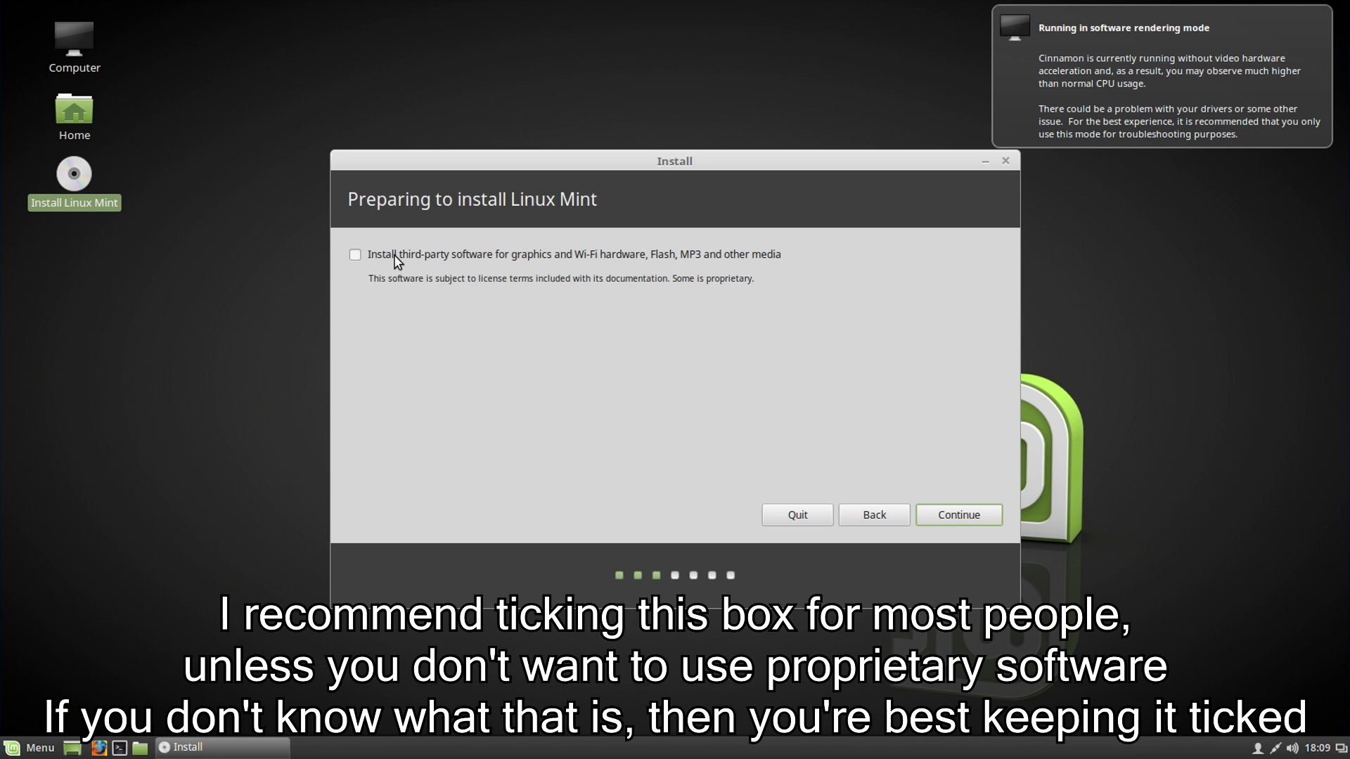
click(355, 255)
click(922, 521)
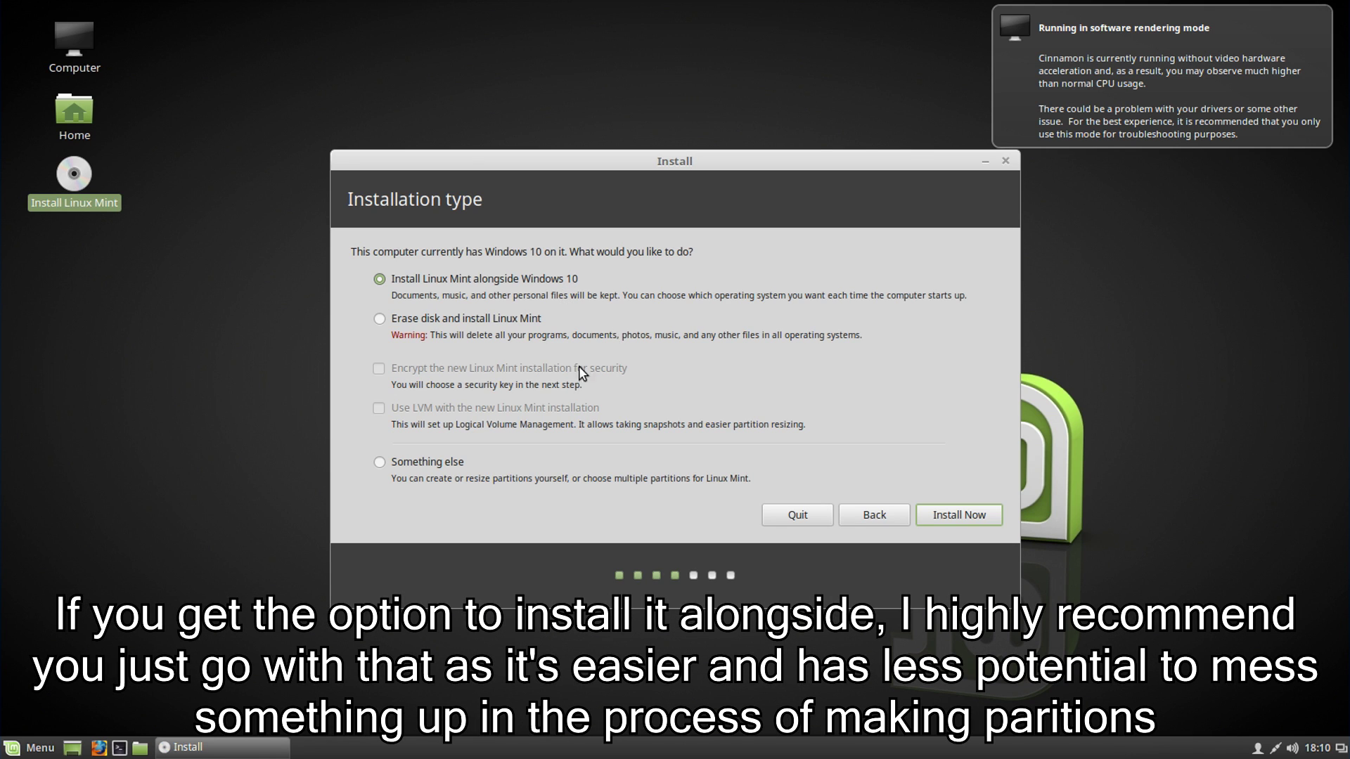
click(379, 463)
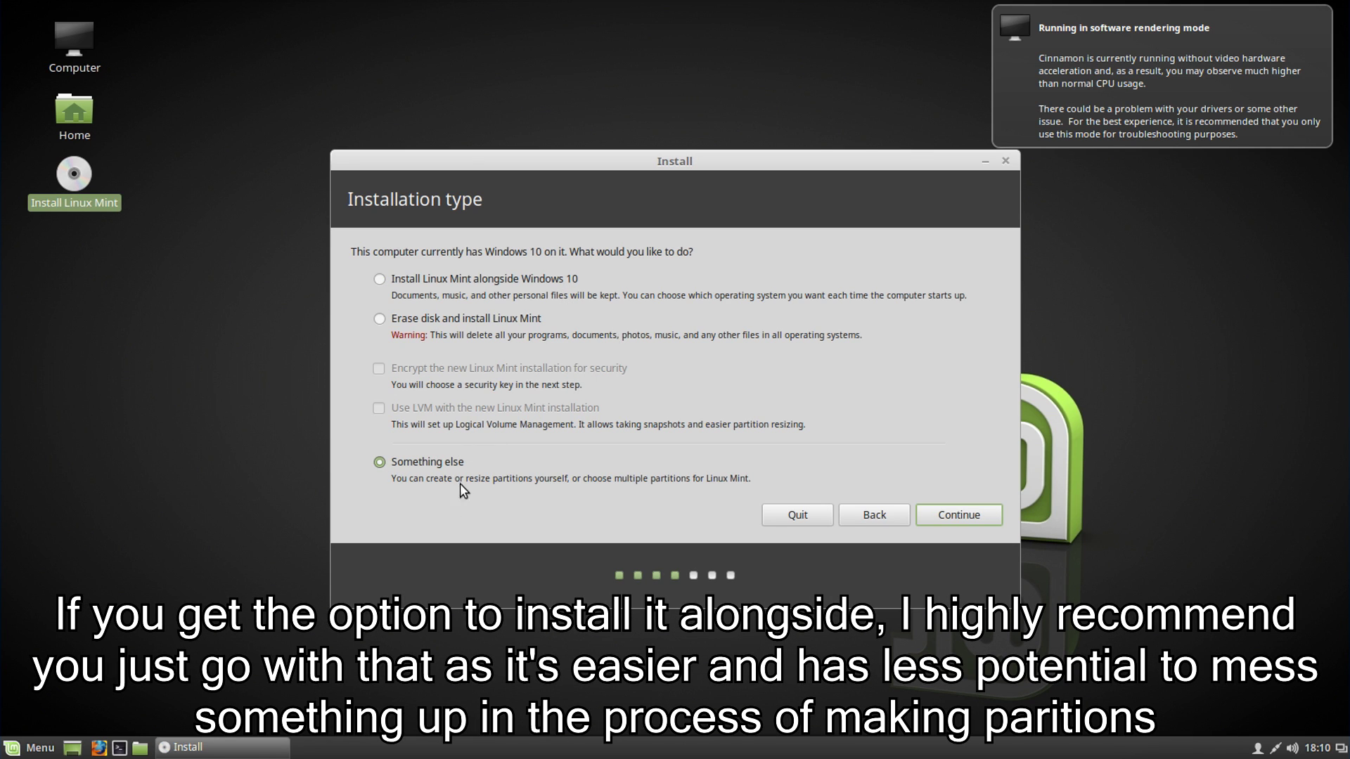
click(380, 279)
Choose Something else to open the /dev/sda partition table with 15730 MB free.
click(381, 461)
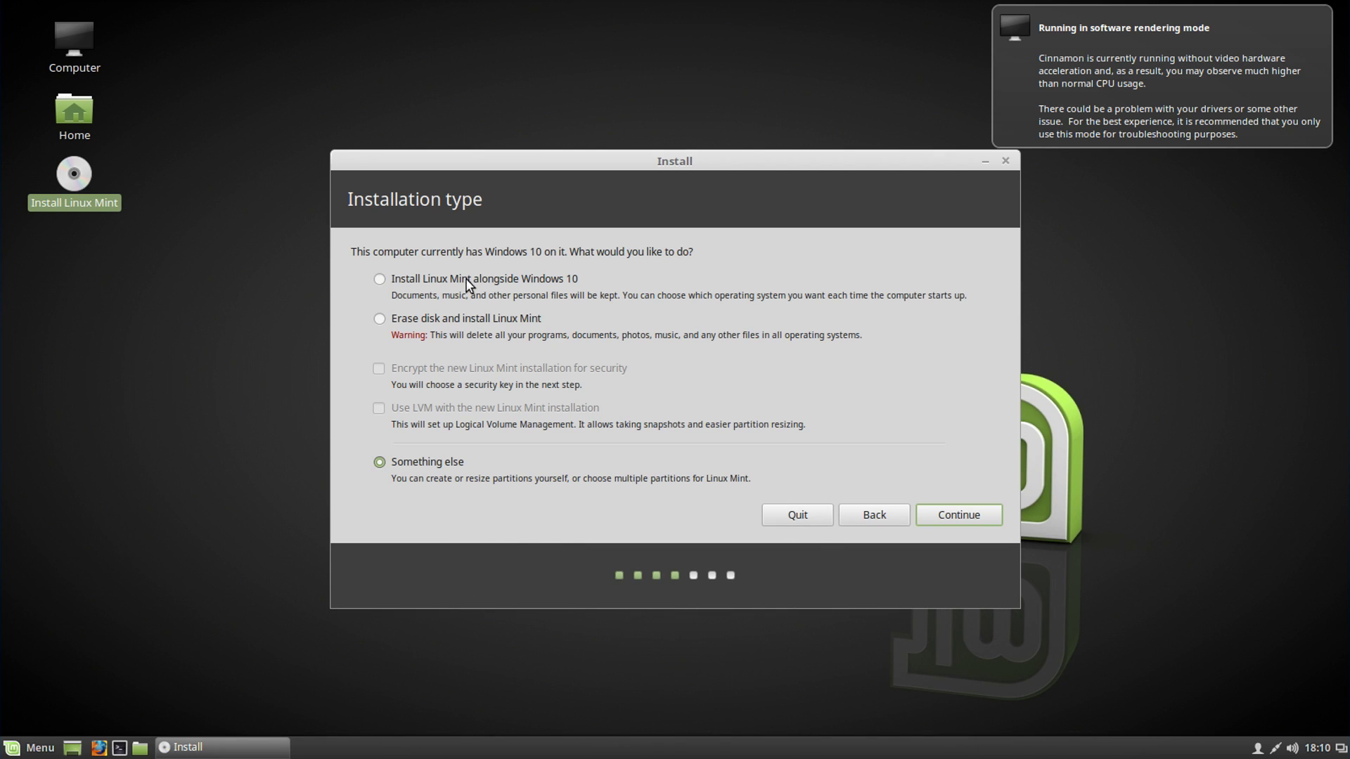
click(958, 517)
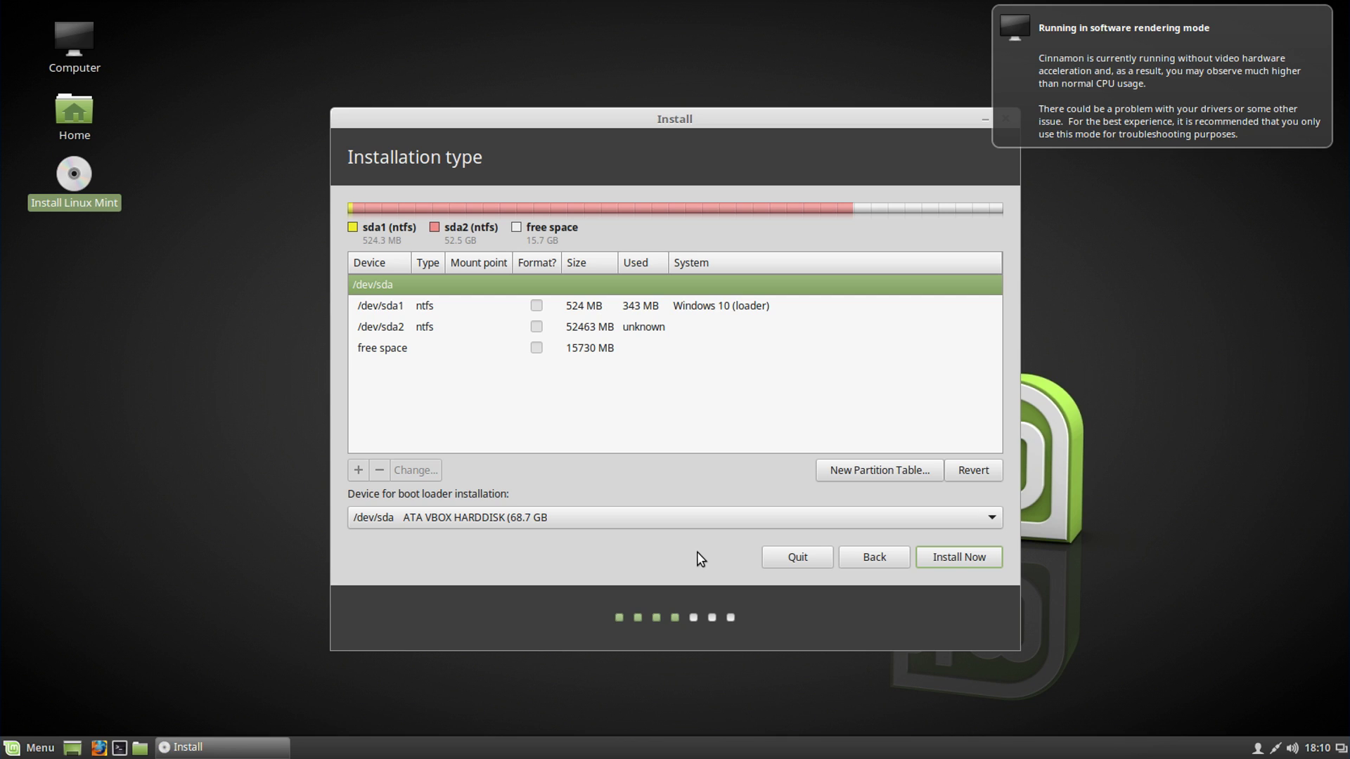
Create a 3072 MB logical swap area at the beginning of the 15730 MB free space.
click(588, 348)
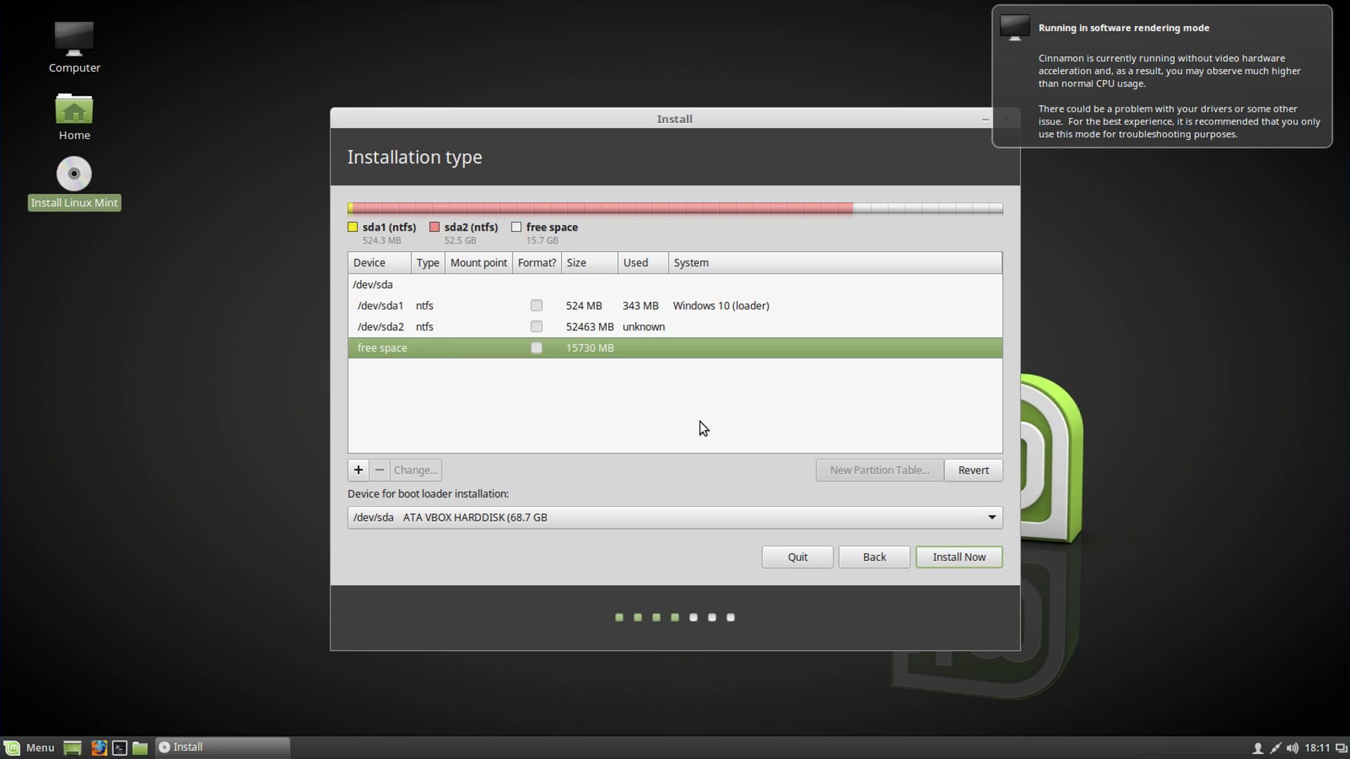
click(358, 470)
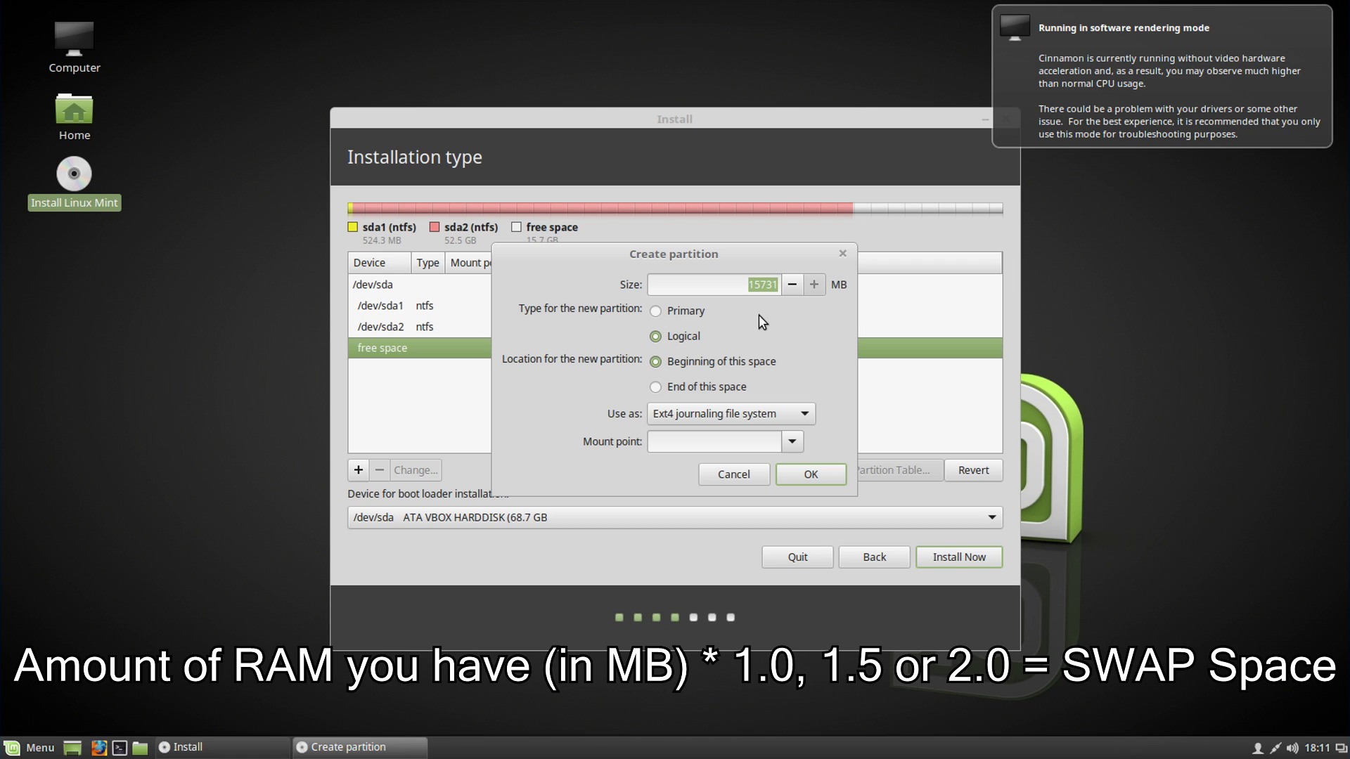
text(3072)
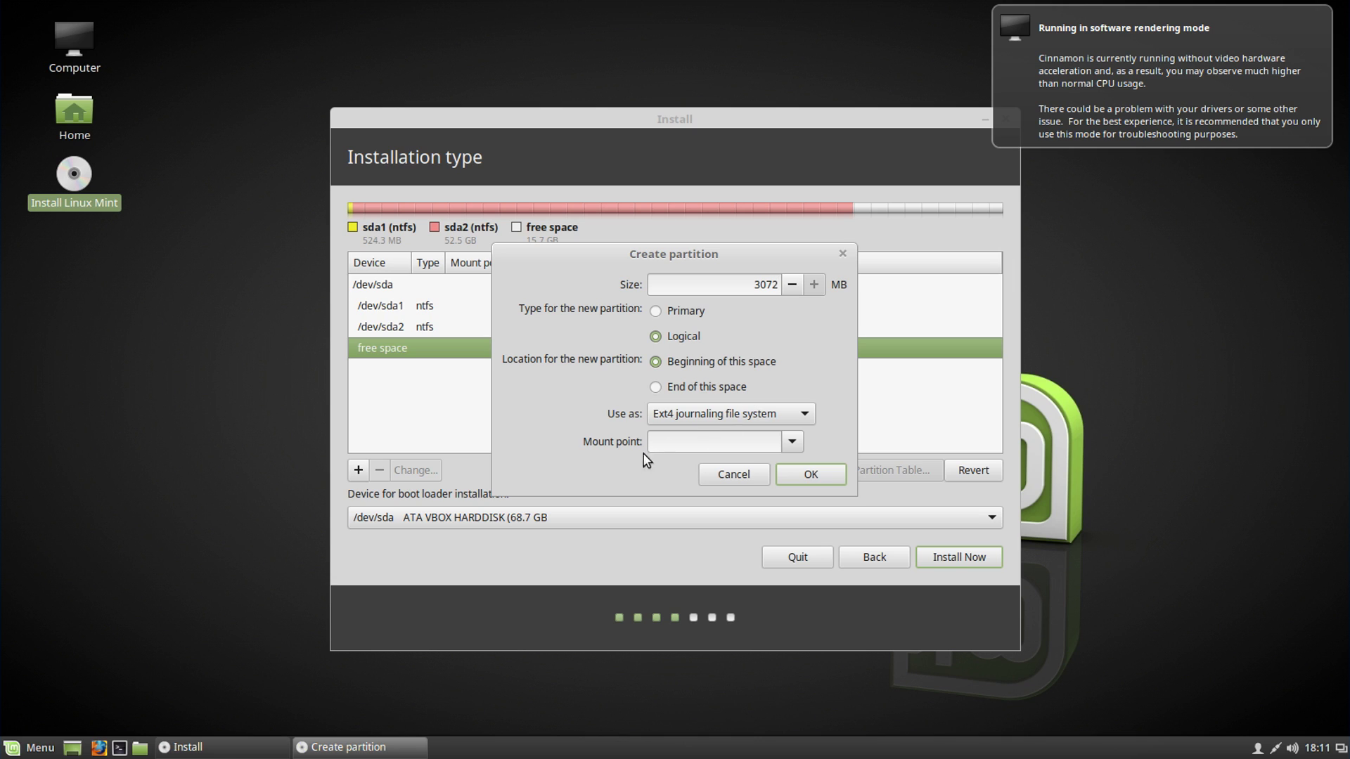
click(671, 415)
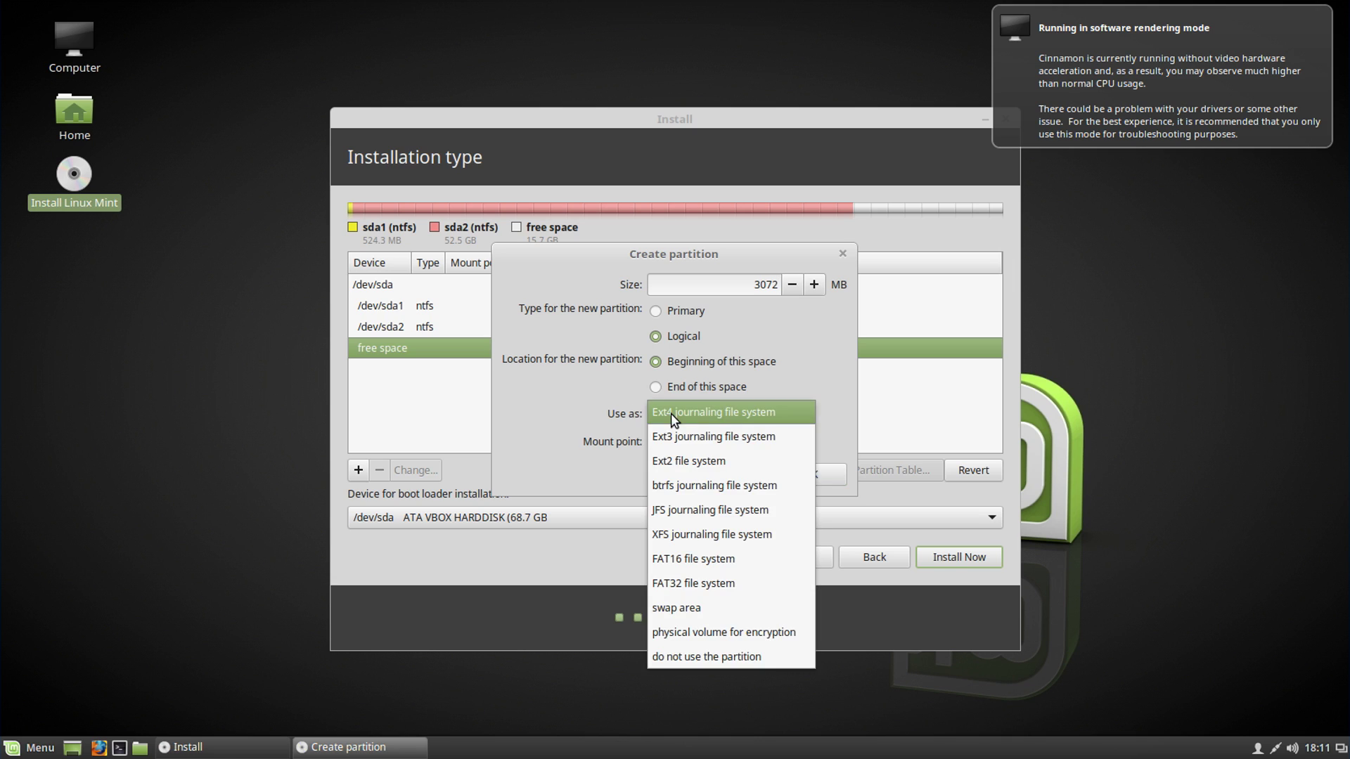
click(689, 607)
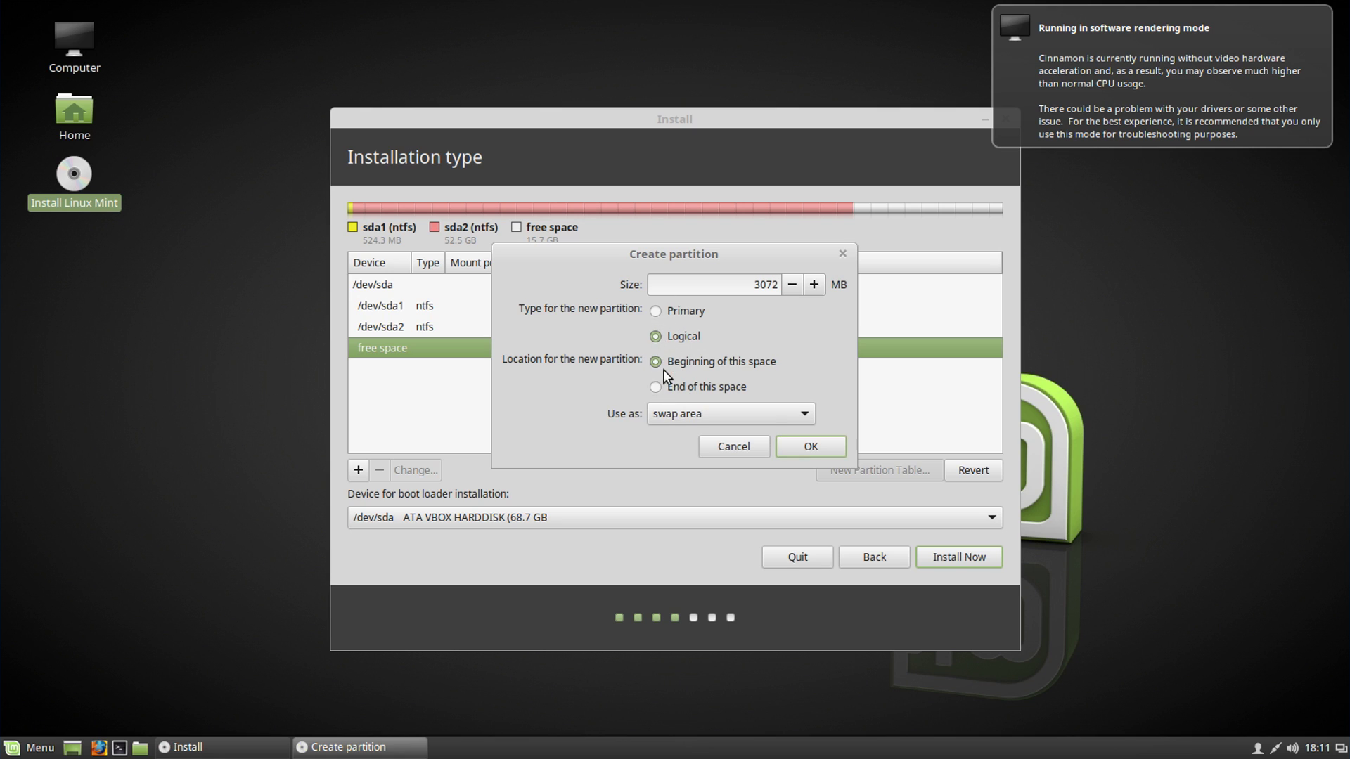
click(809, 446)
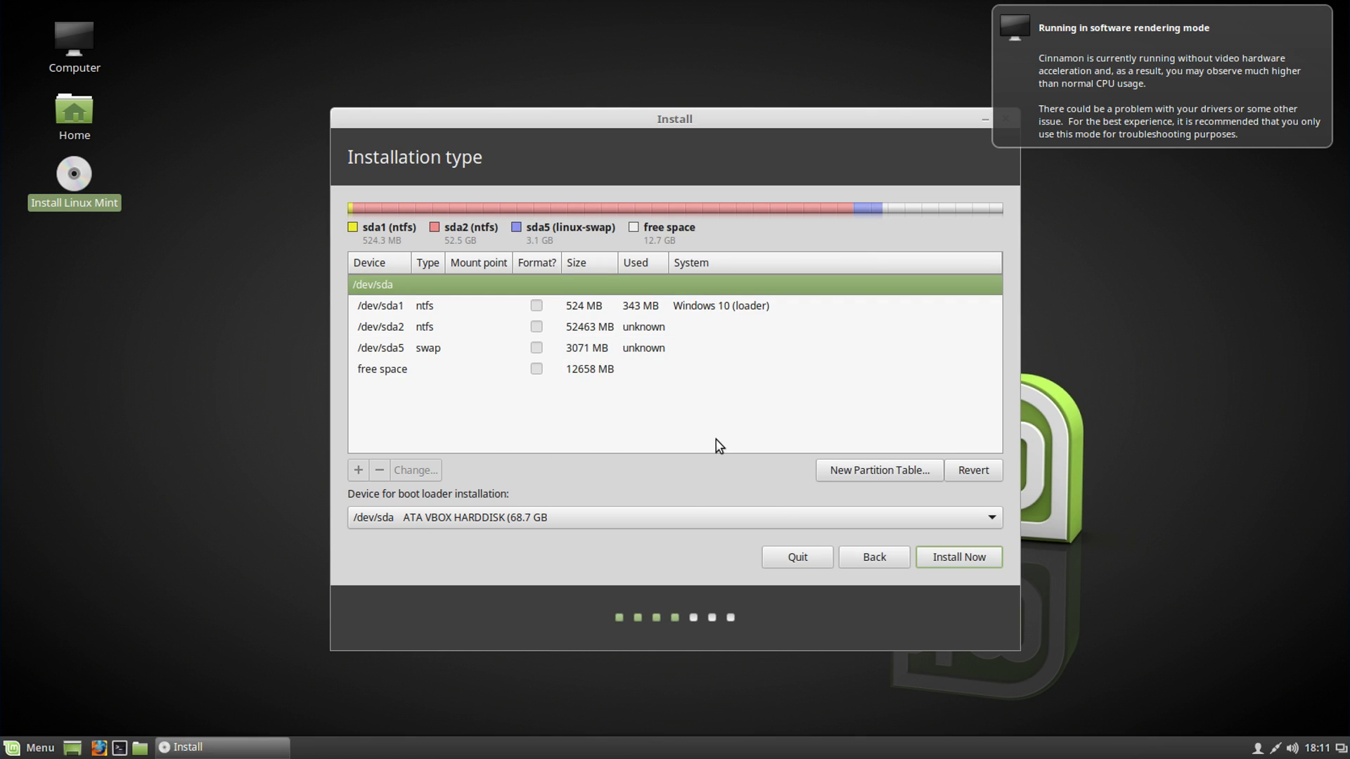
Make the remaining 12658 MB a primary ext4 partition mounted at /, then select it.
click(550, 370)
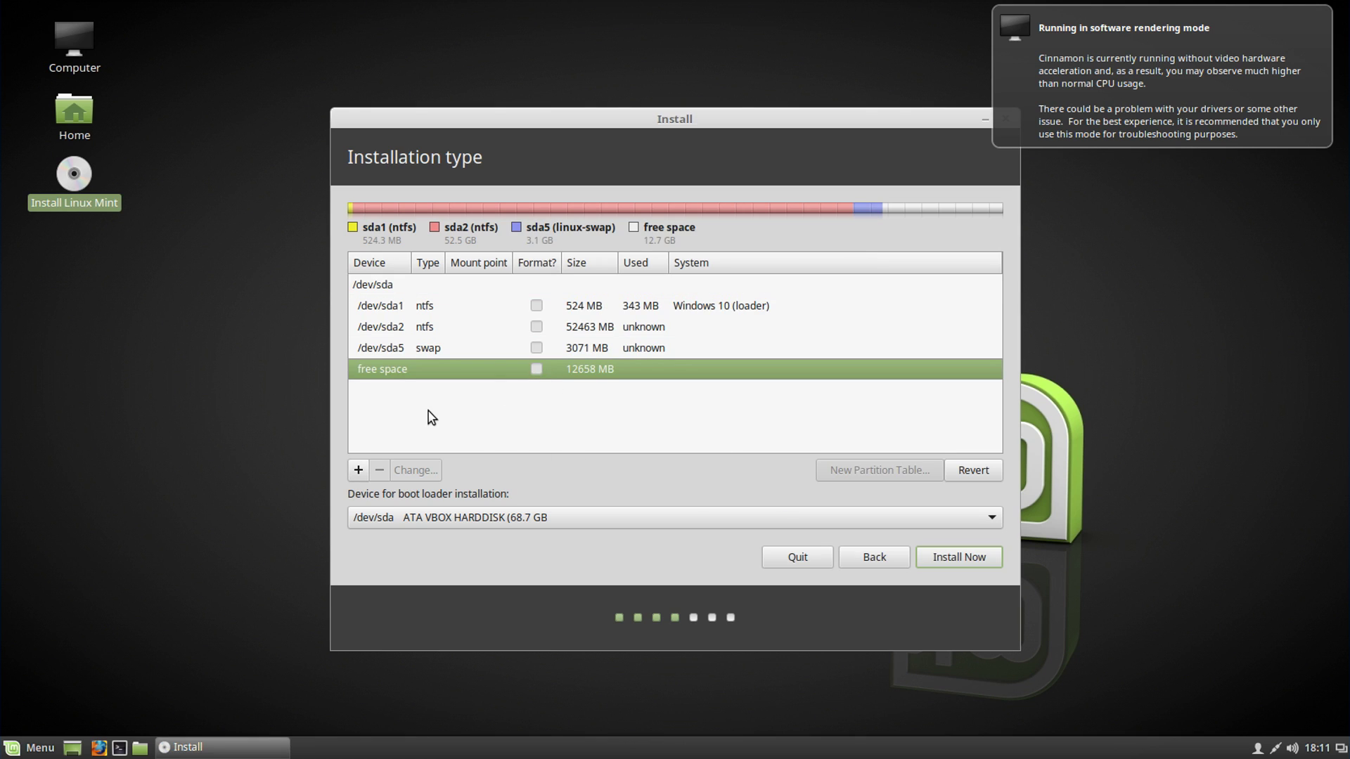
click(358, 470)
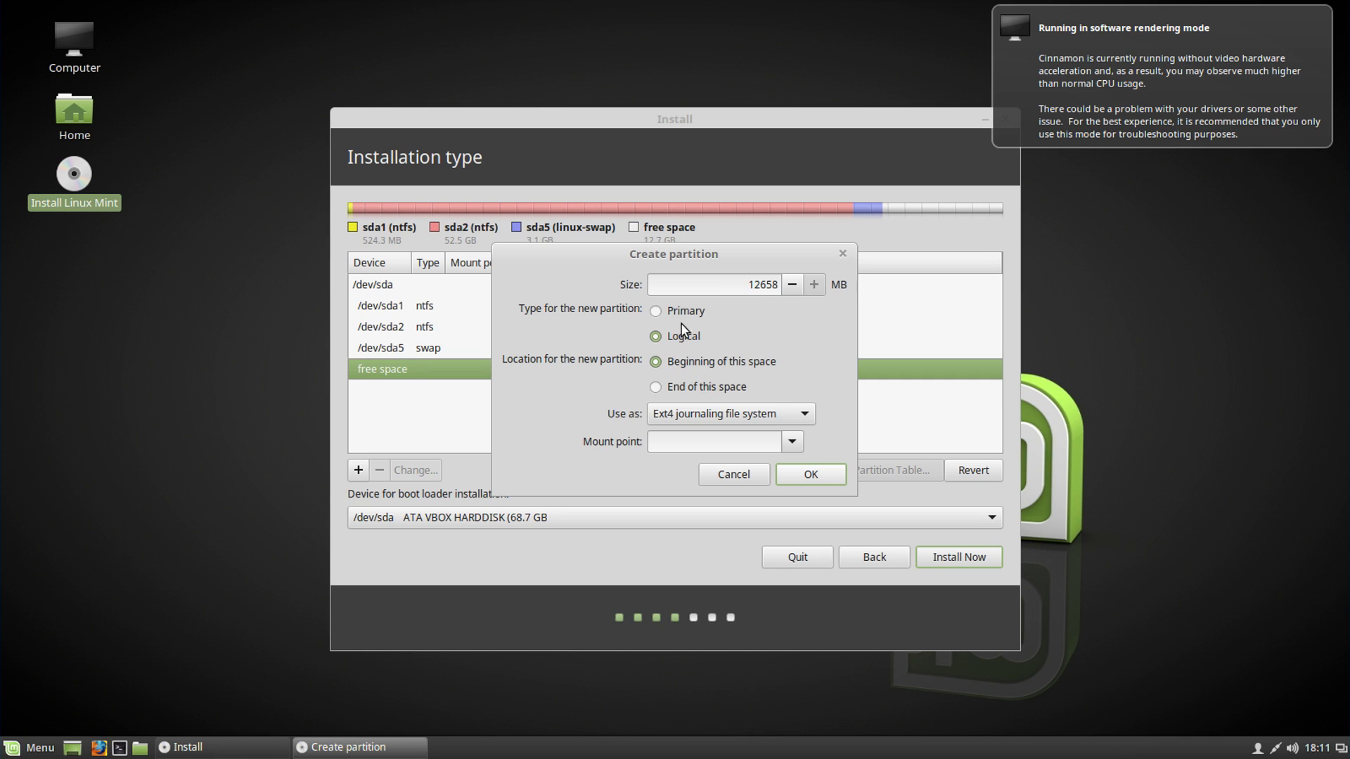
click(794, 444)
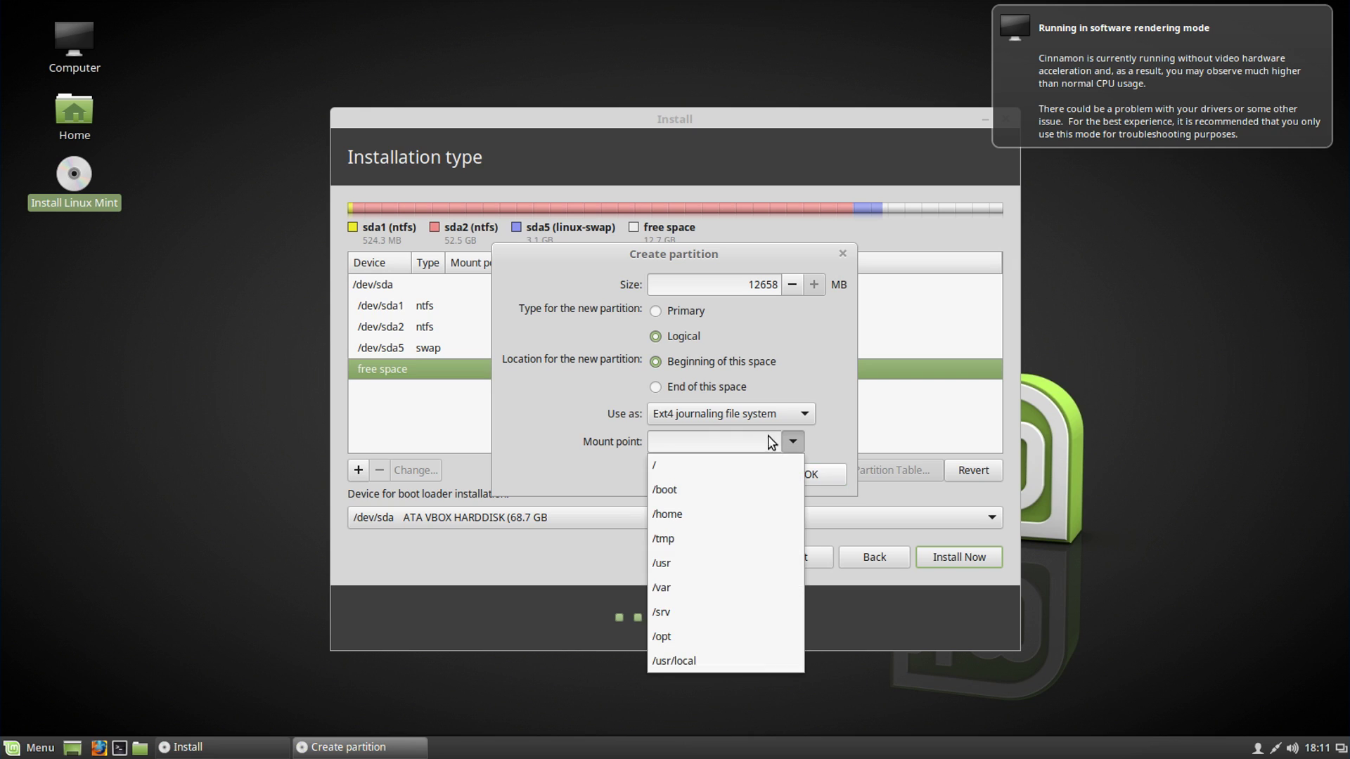
click(665, 463)
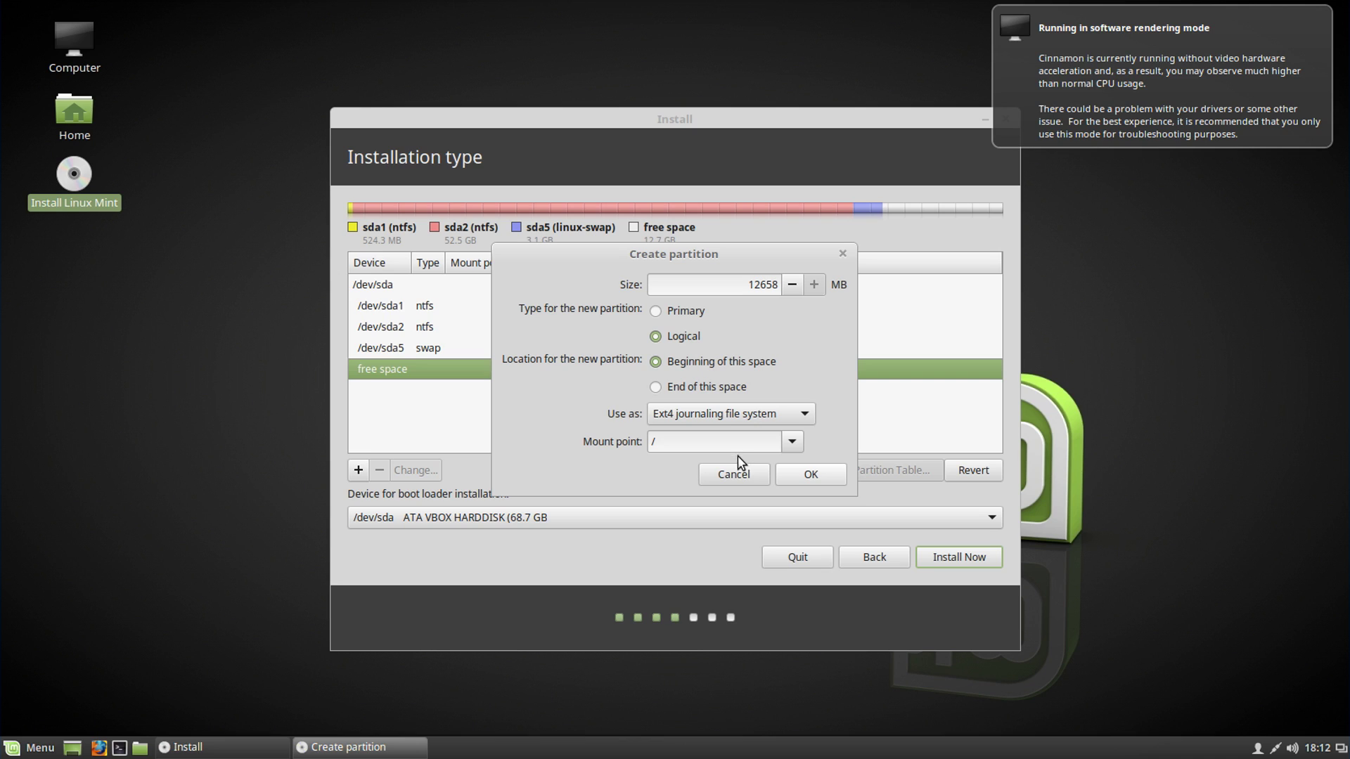
click(687, 314)
click(688, 310)
click(809, 474)
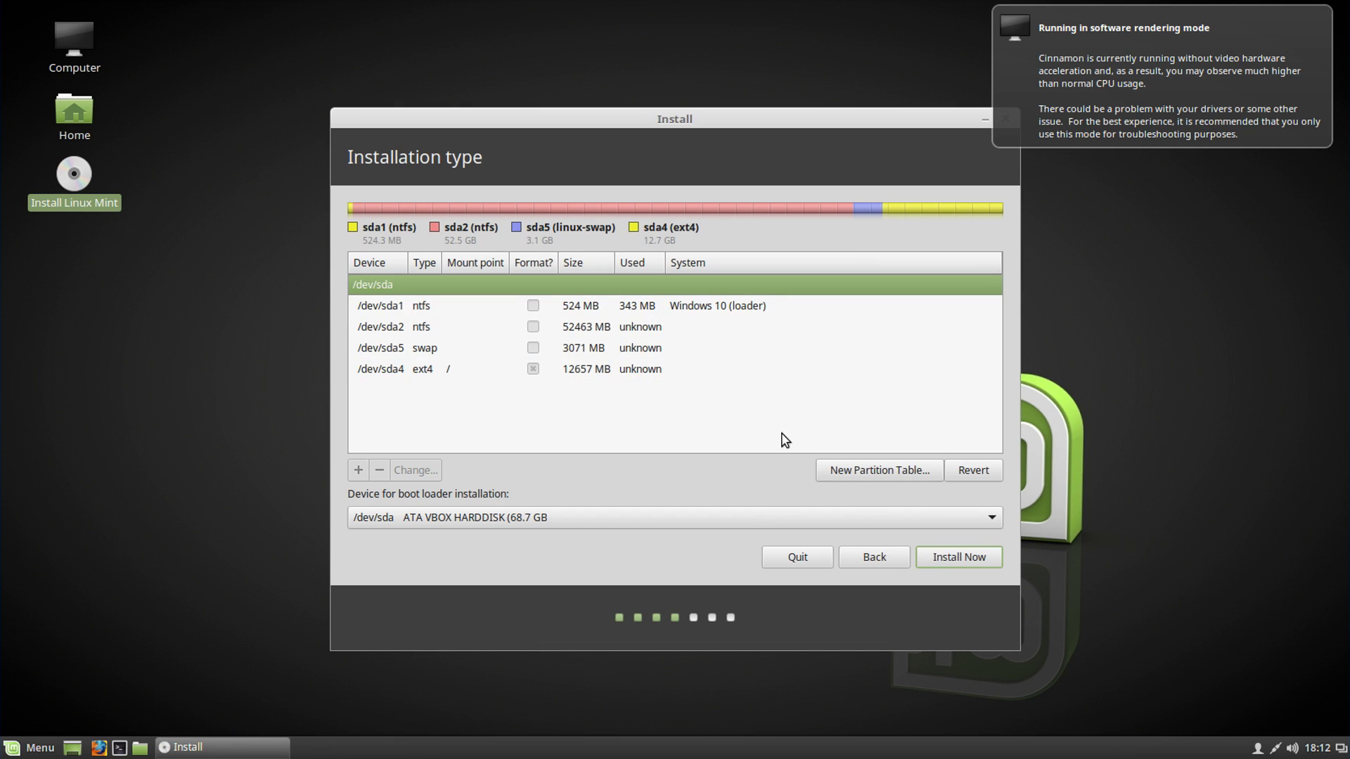
click(438, 377)
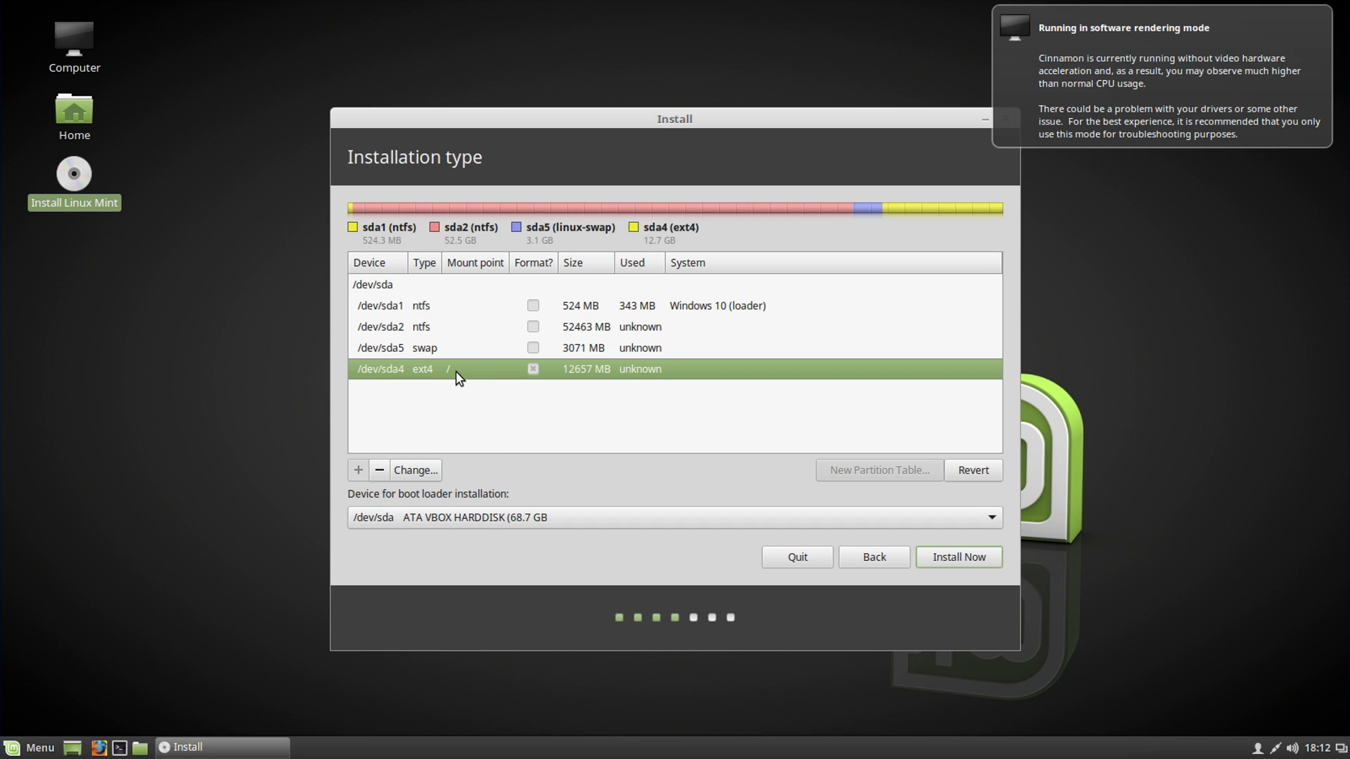
Start the install, confirm writing partition changes, and accept London and the English (UK) keyboard.
click(943, 563)
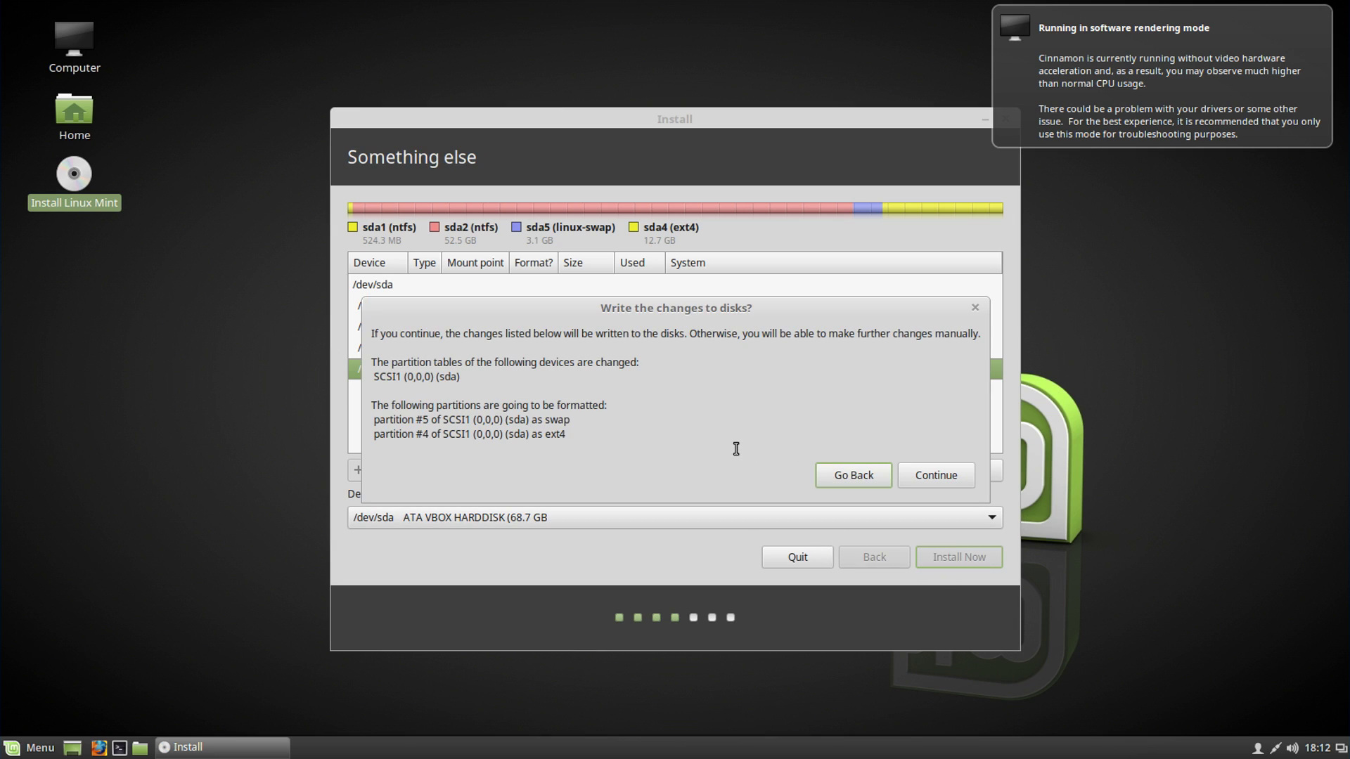
click(941, 476)
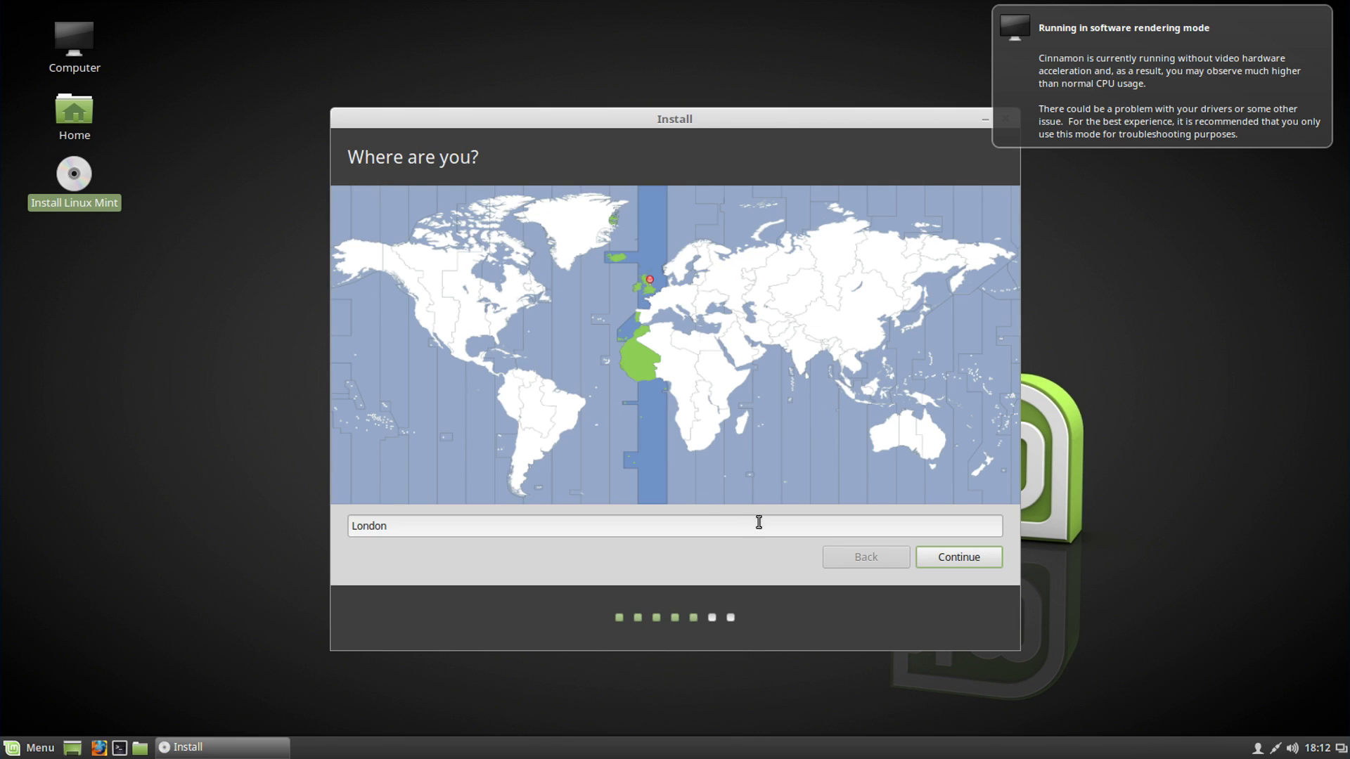
click(942, 560)
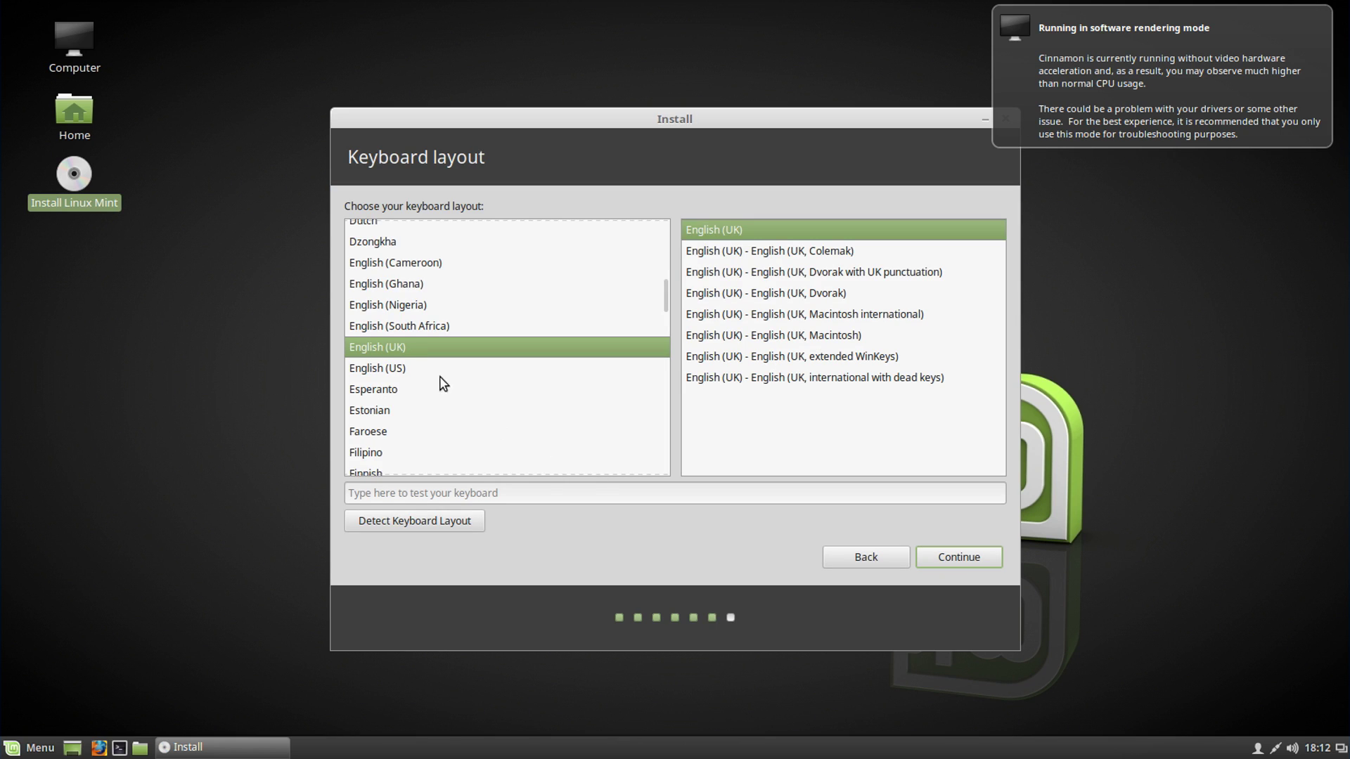
click(968, 560)
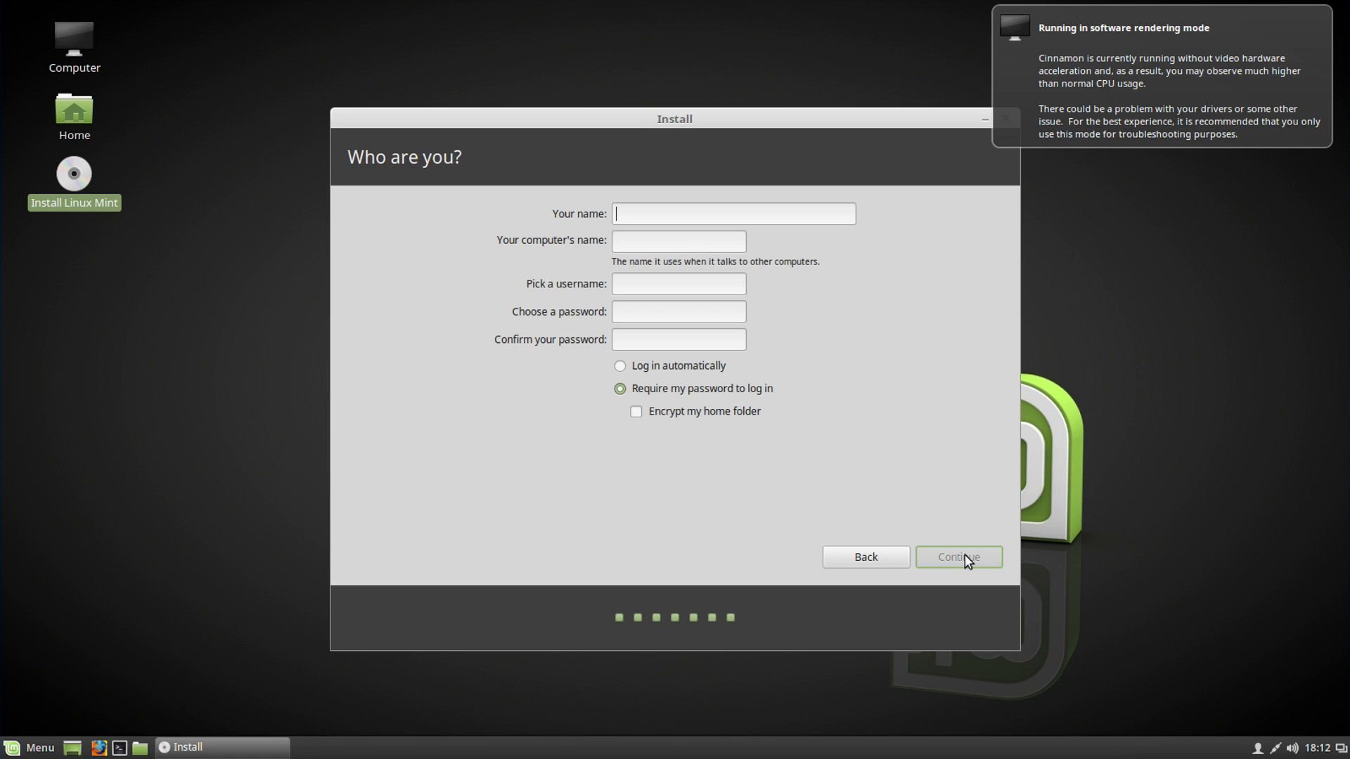
Enter the user's name, set computer name 'dualboot', enter and confirm a password, and continue.
text(adam)
key(Tab)
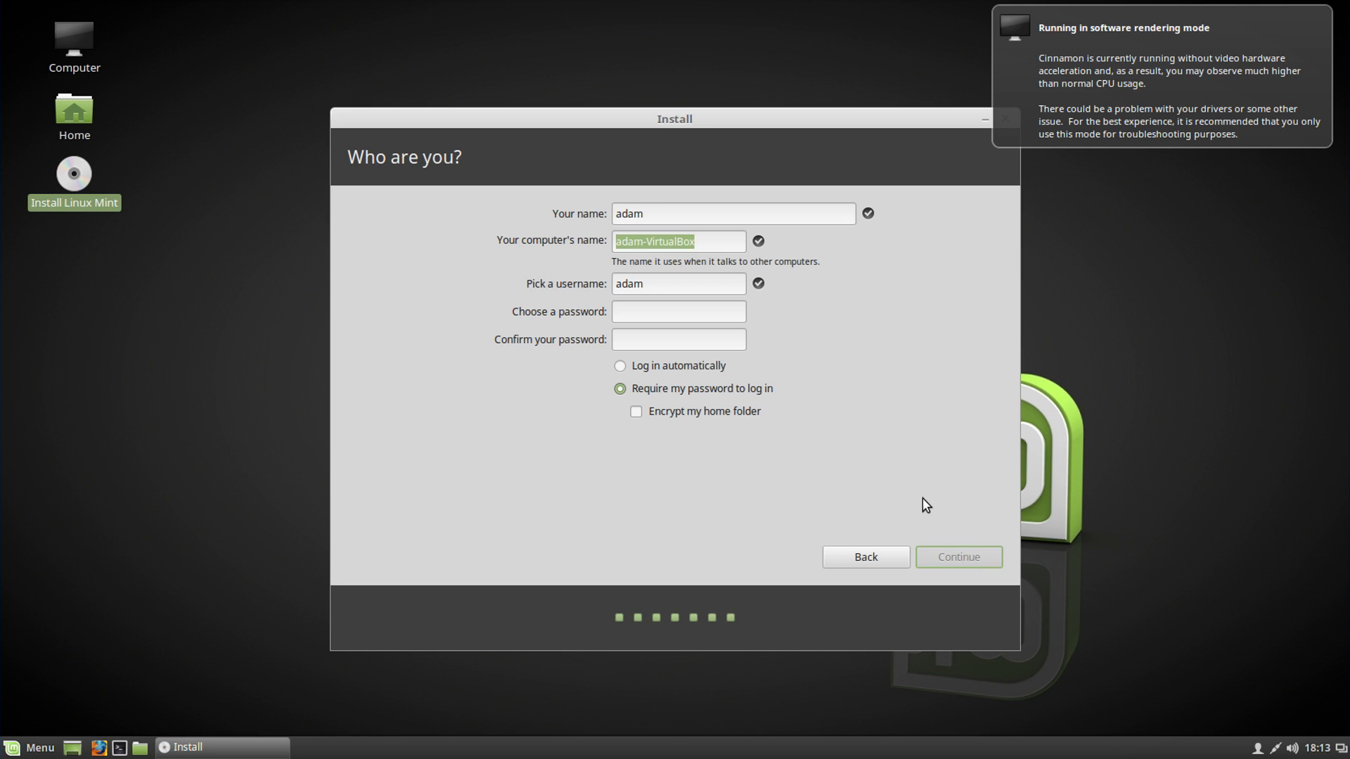
text(dualboot)
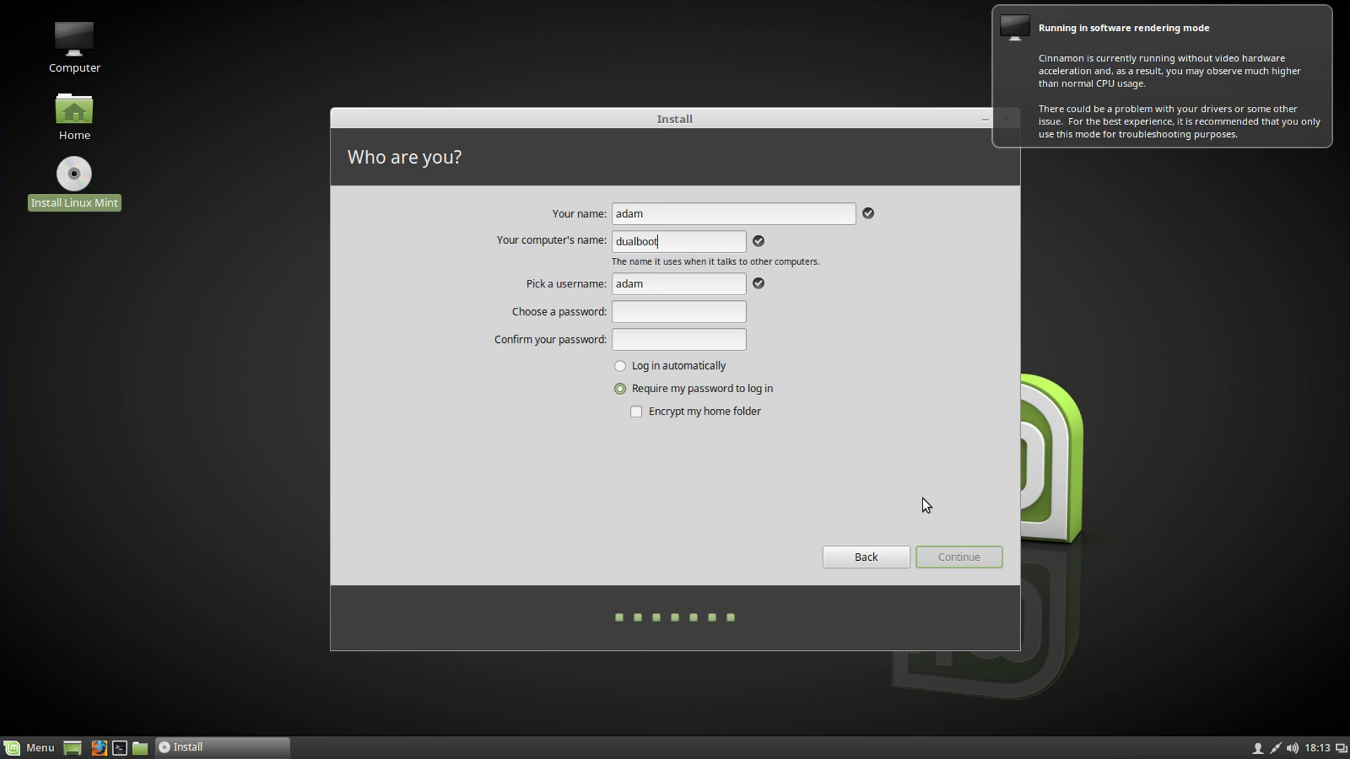
key(Tab)
text(••••••••)
key(Tab)
text(••••)
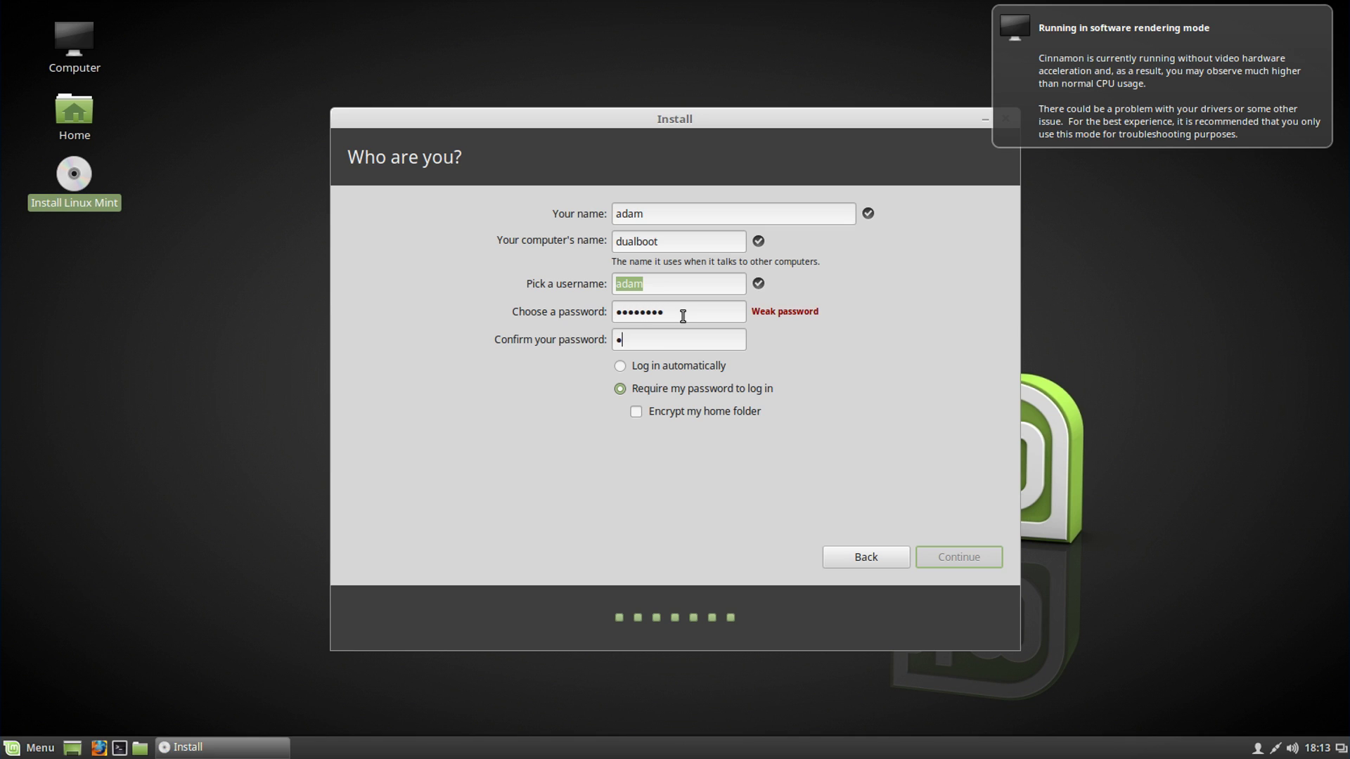
text(••••)
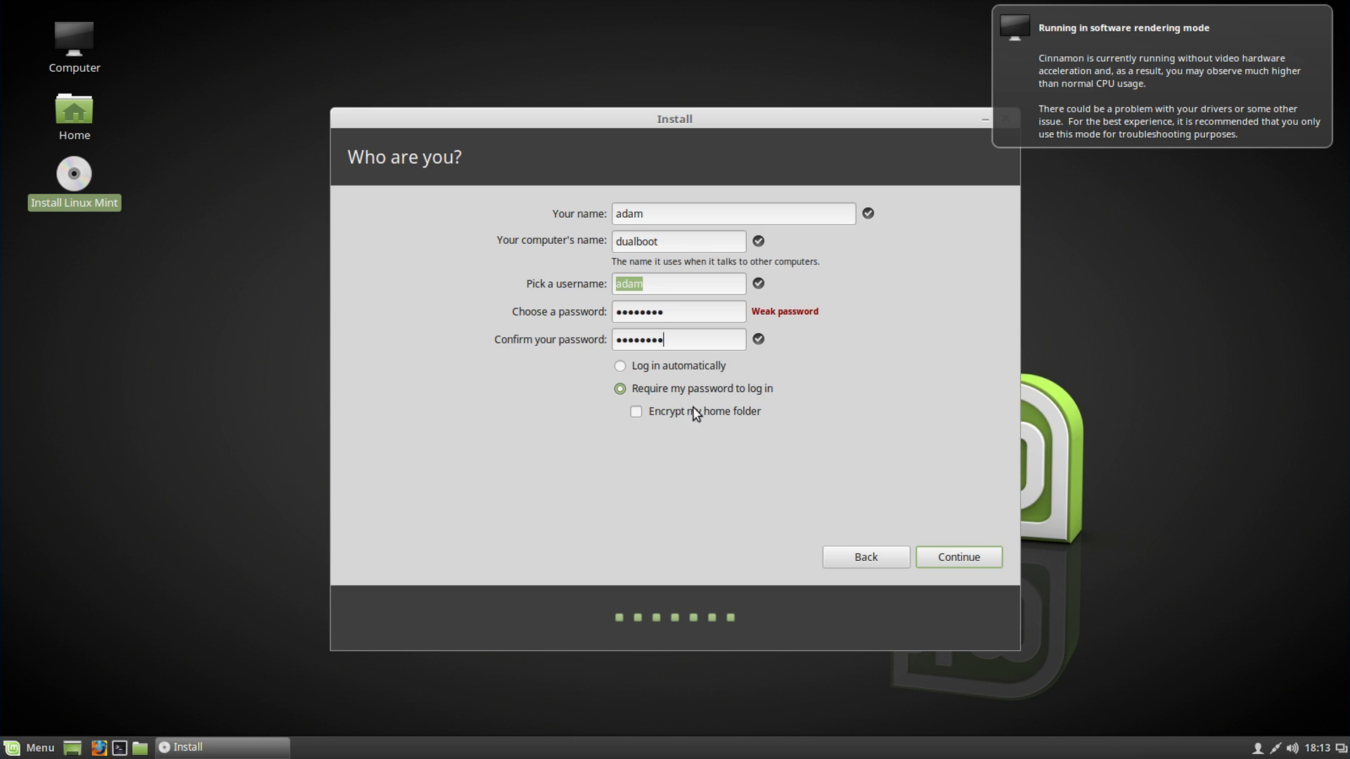
click(966, 566)
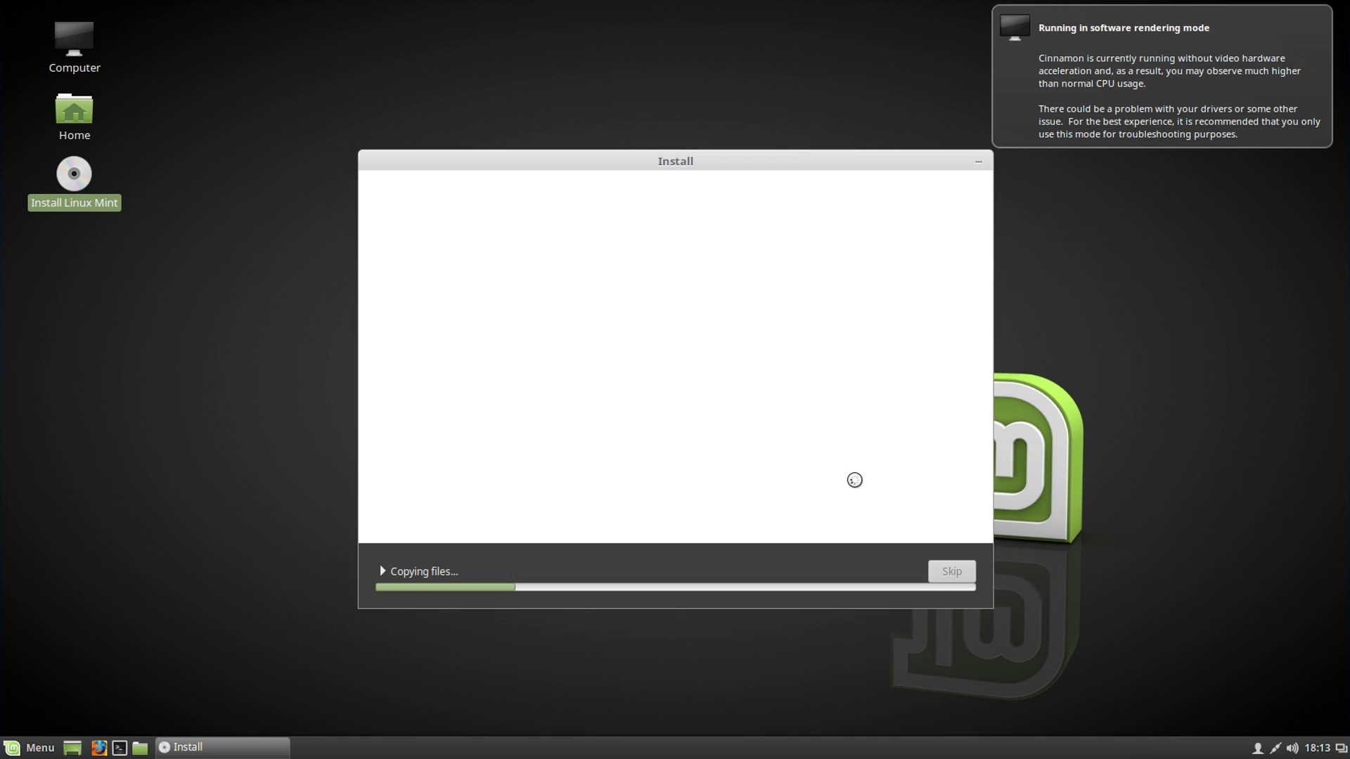
Show the detailed copying log and page the slideshow through the music, videos and photos pages.
click(384, 574)
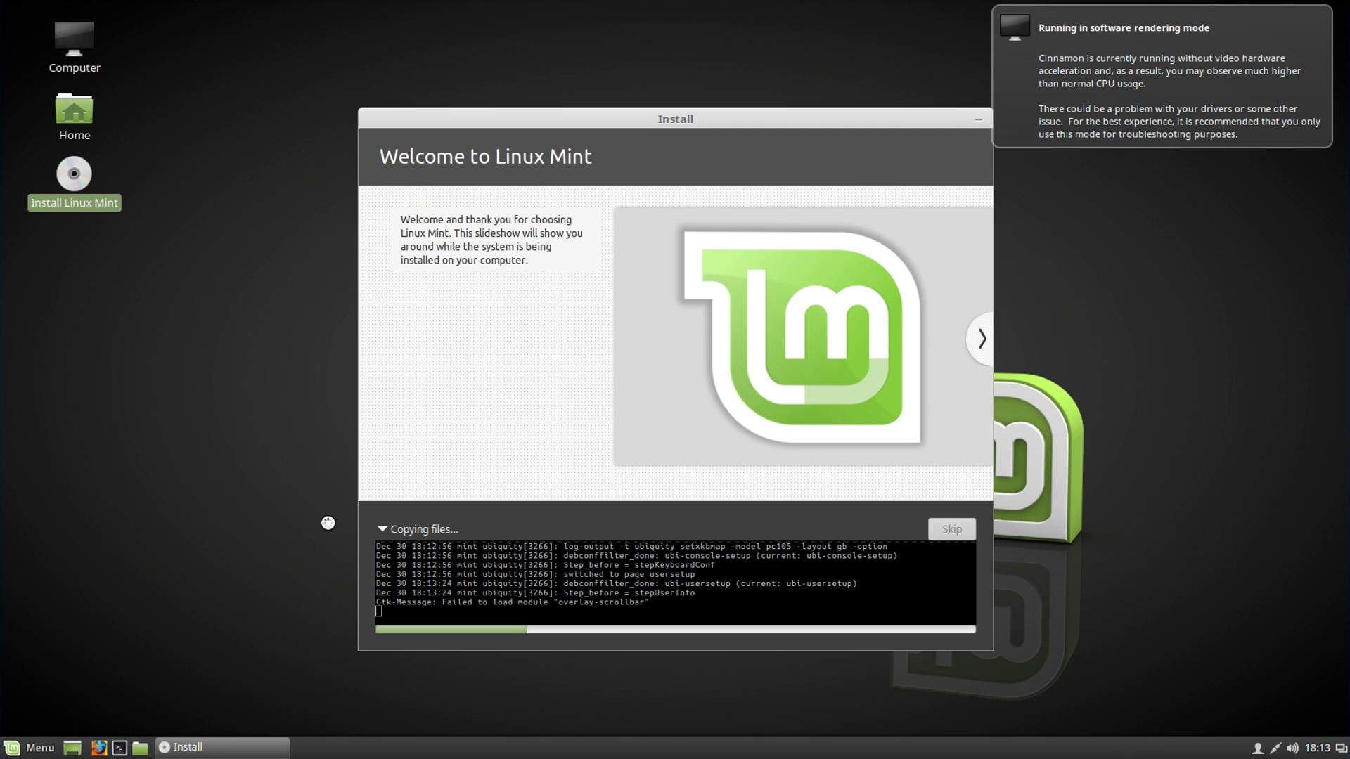
click(981, 341)
click(982, 342)
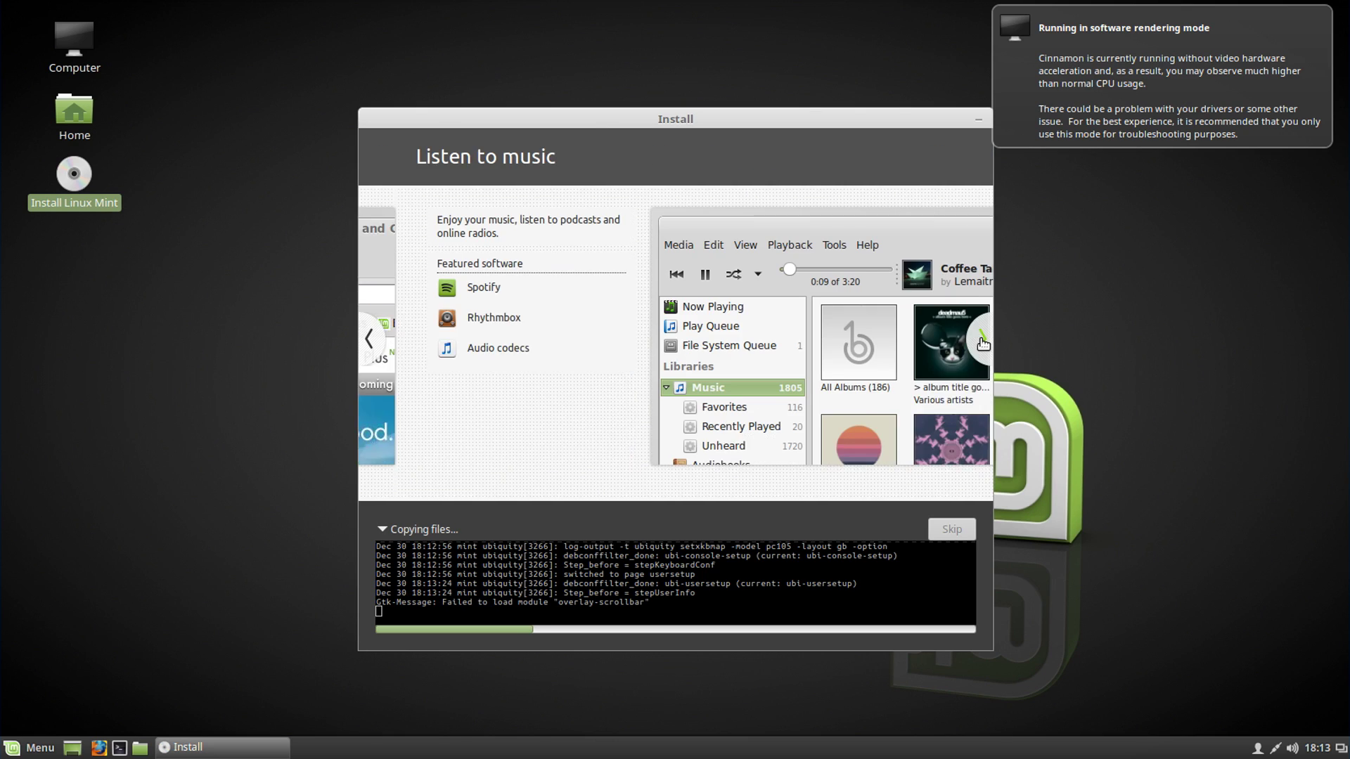
click(982, 342)
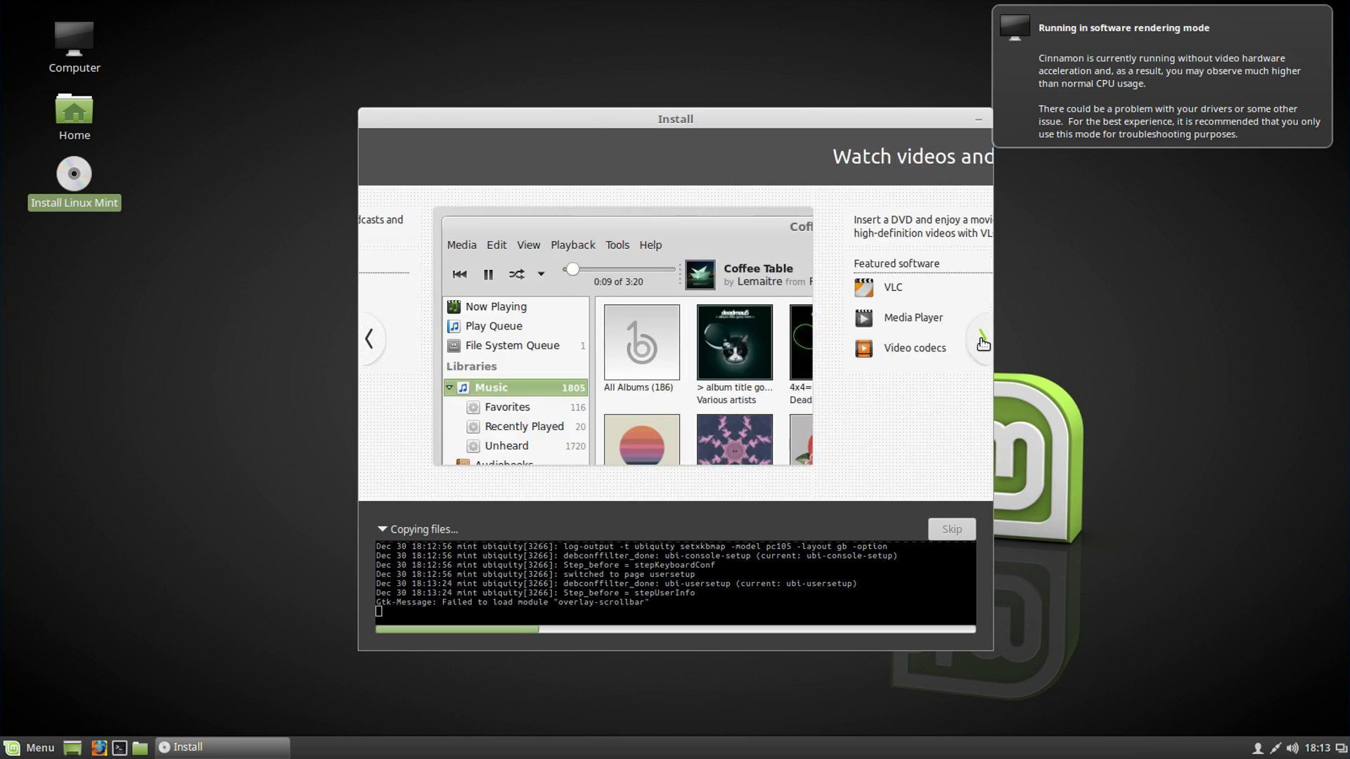
click(982, 342)
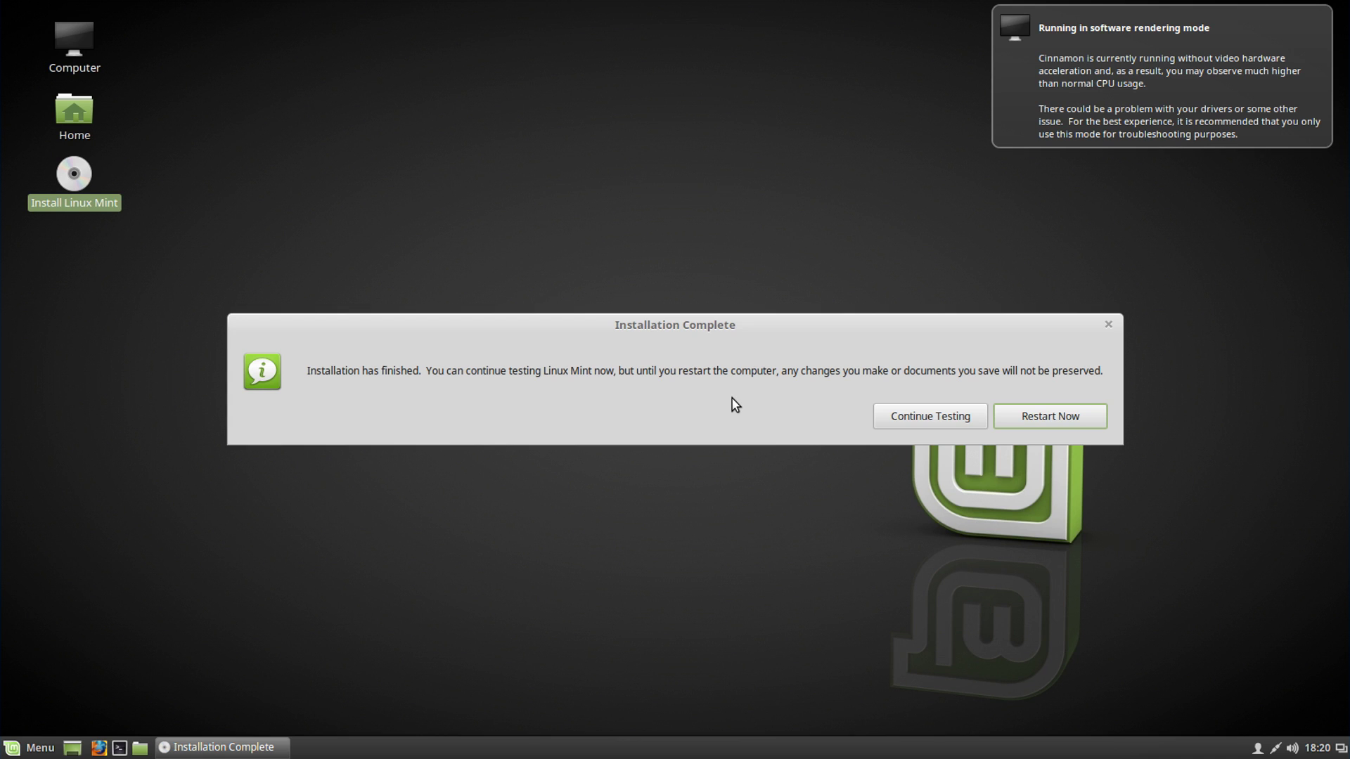
Choose Restart Now in the Installation Complete dialog.
click(1010, 422)
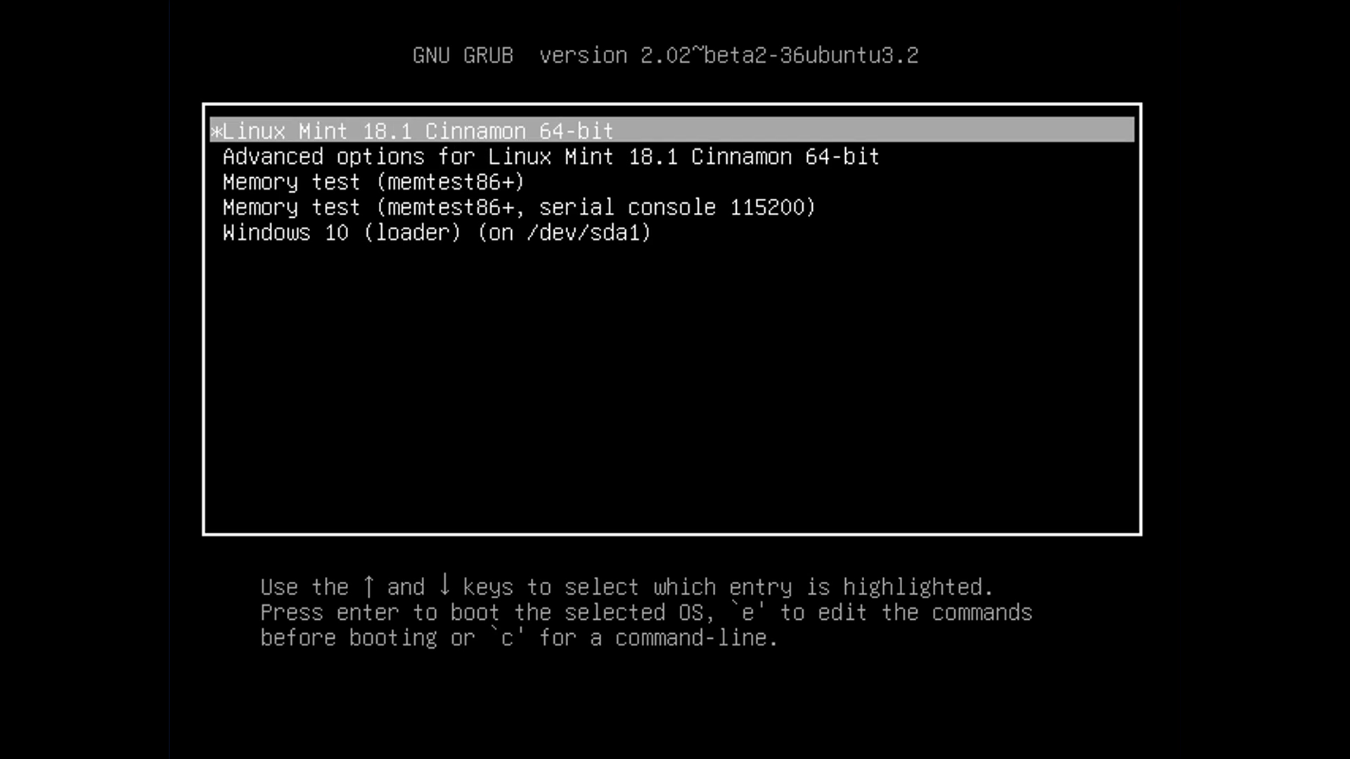
Confirm the Windows 10 (loader) entry exists, then boot Linux Mint 18.1 Cinnamon 64-bit.
key(Down)
key(Down)
key(Down)
key(Down)
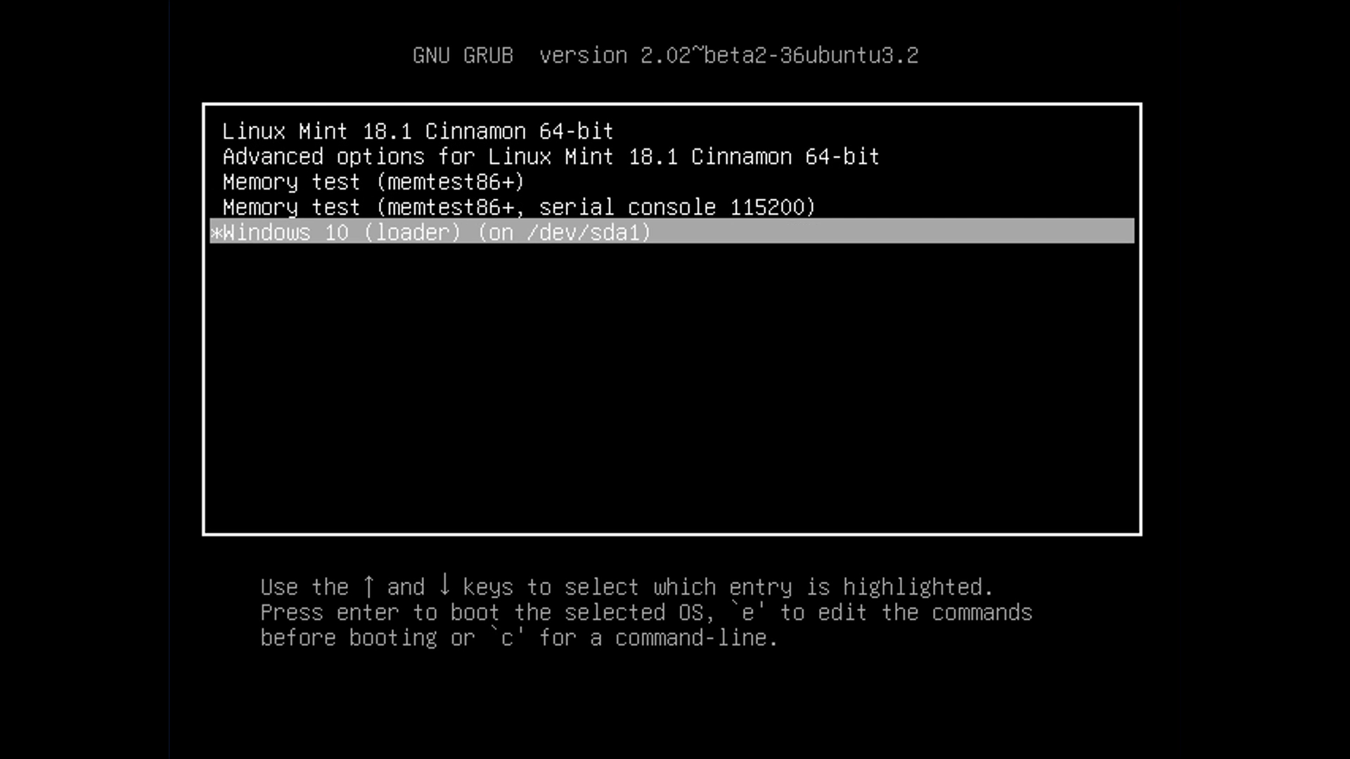
key(Up)
key(Up)
key(Up)
key(Up)
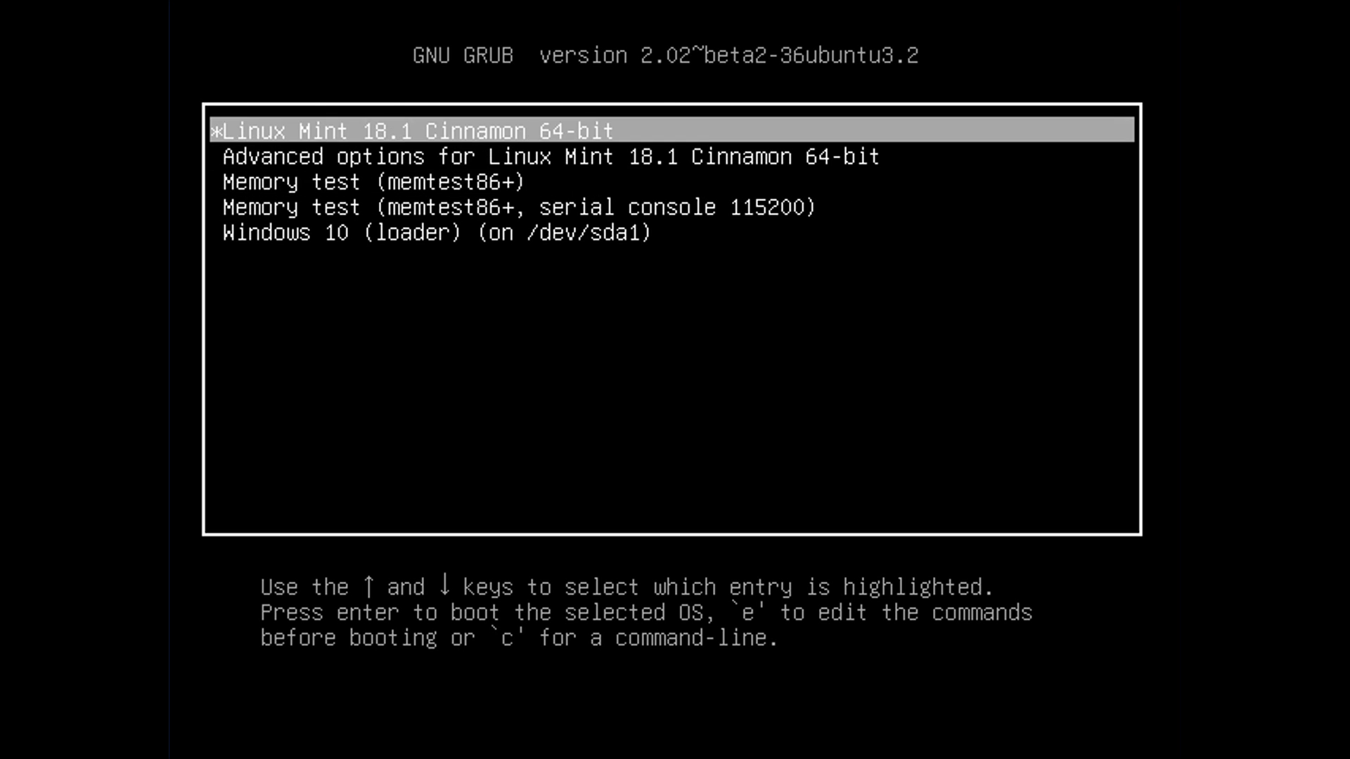
key(Return)
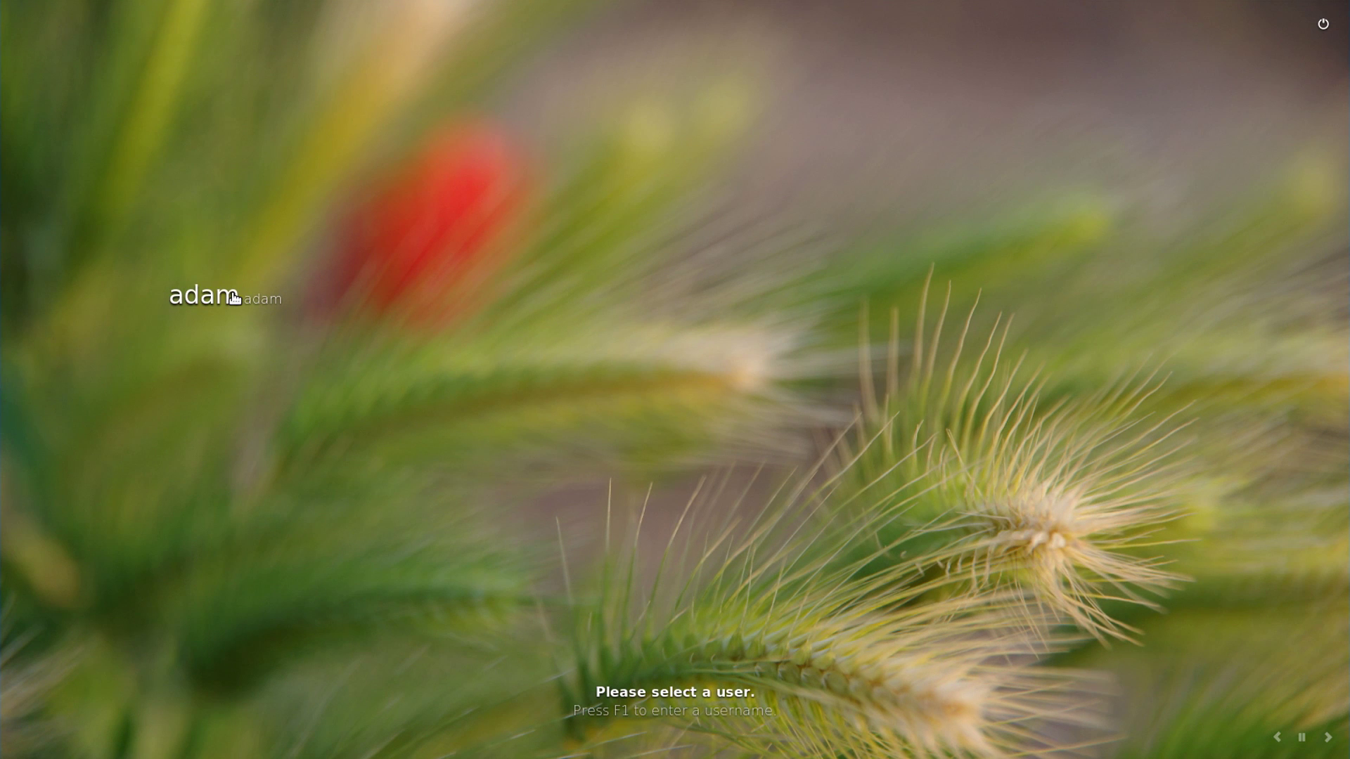
Select the new user on the login screen and log in with the account password.
click(232, 295)
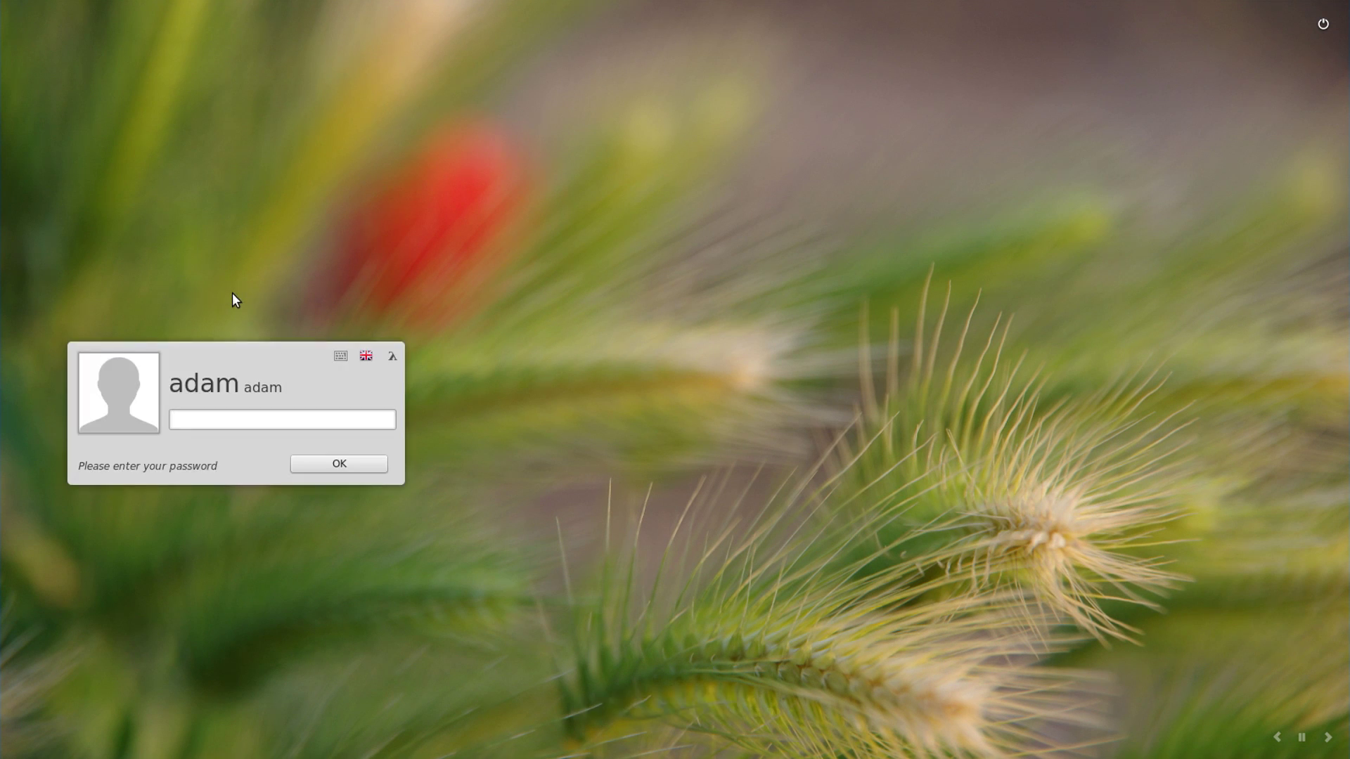
text(*********)
key(Return)
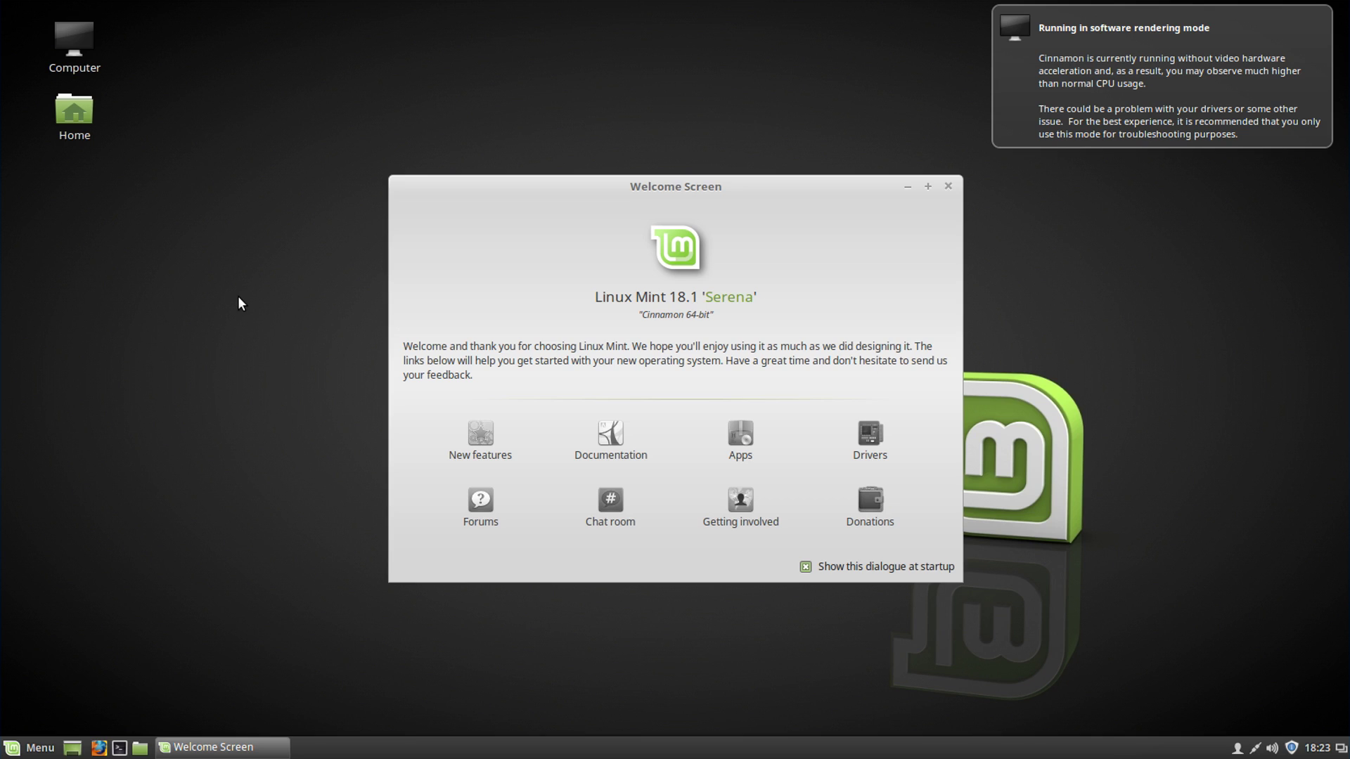